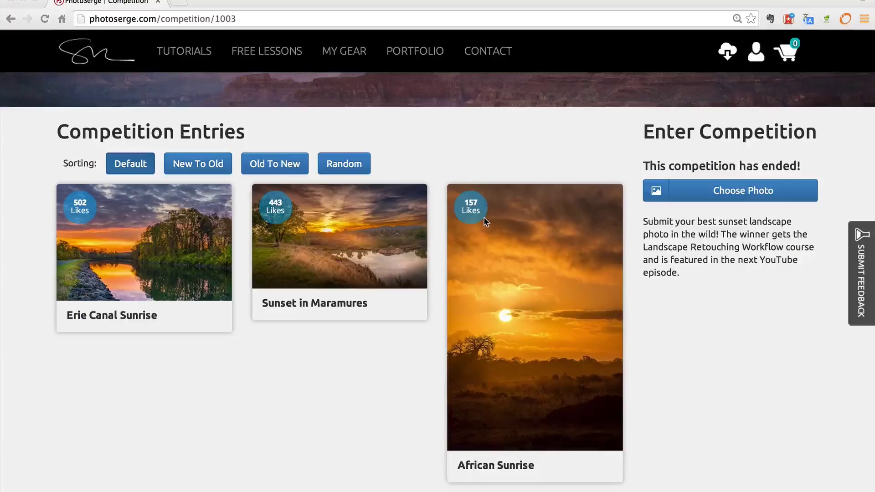
scroll(486, 221, down, 5)
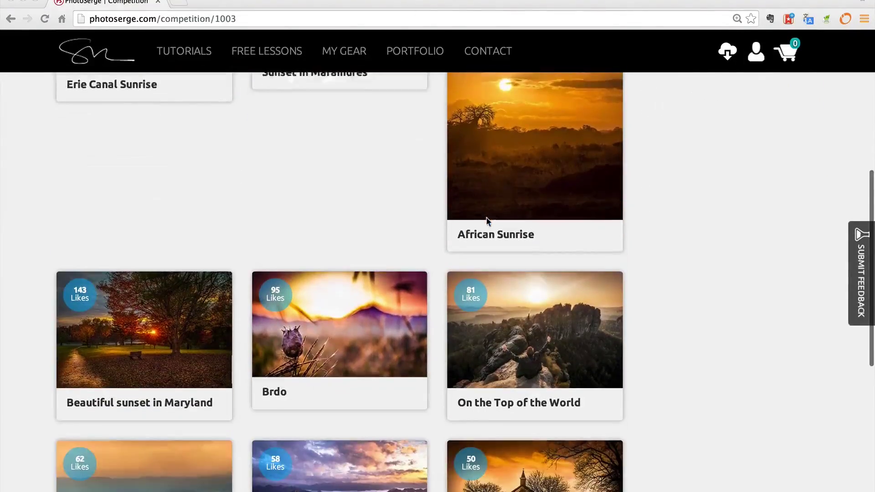
scroll(487, 221, down, 4)
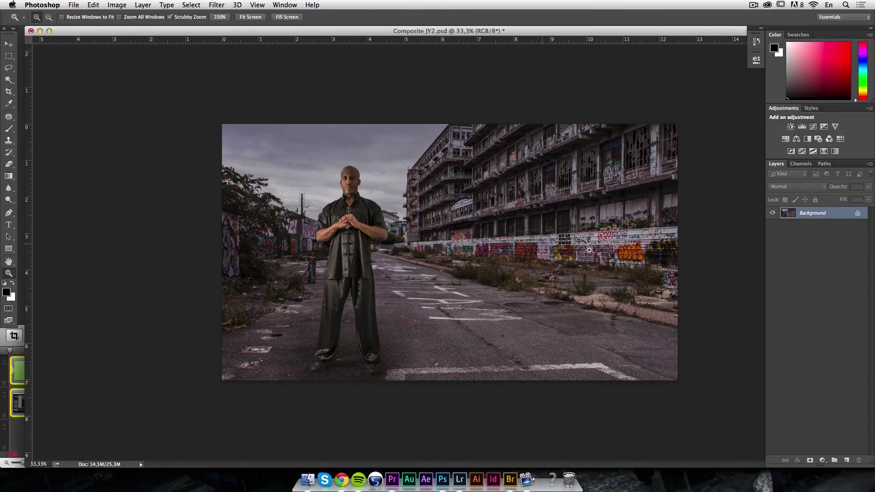
Add a new layer and draw a black three-sided polygon about 1500 by 1367 px over the photo's upper-left corner
click(845, 461)
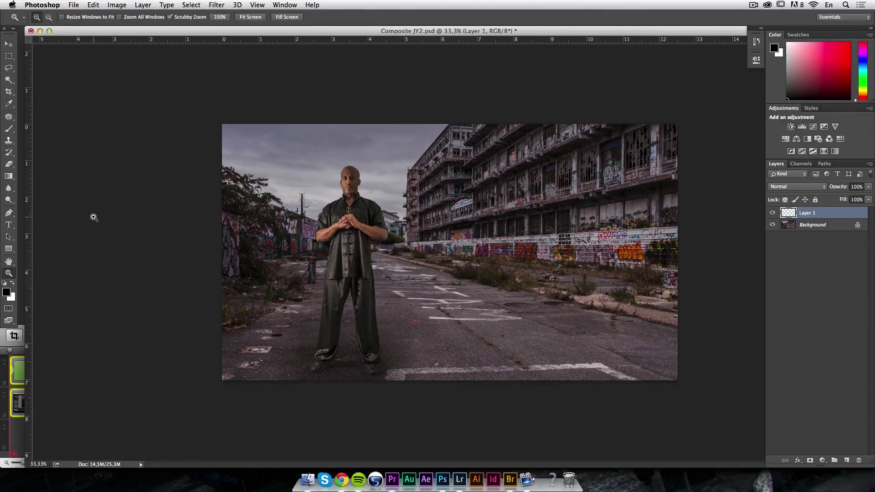
click(7, 252)
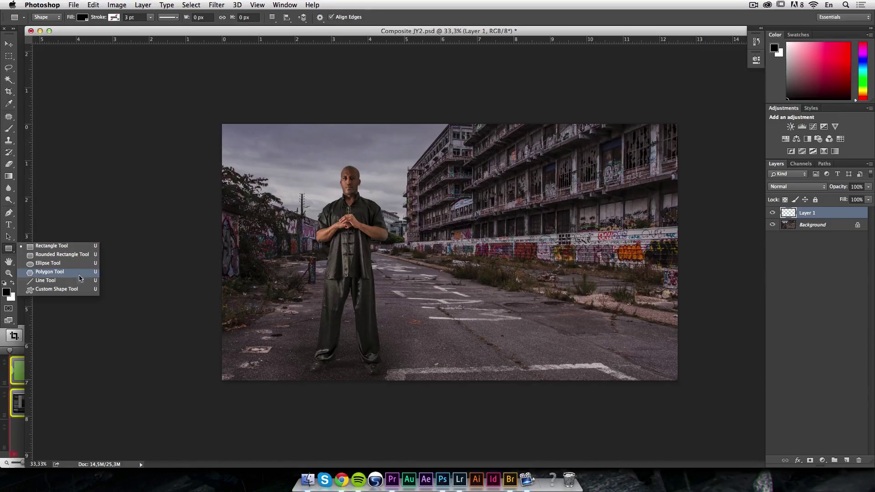
click(60, 273)
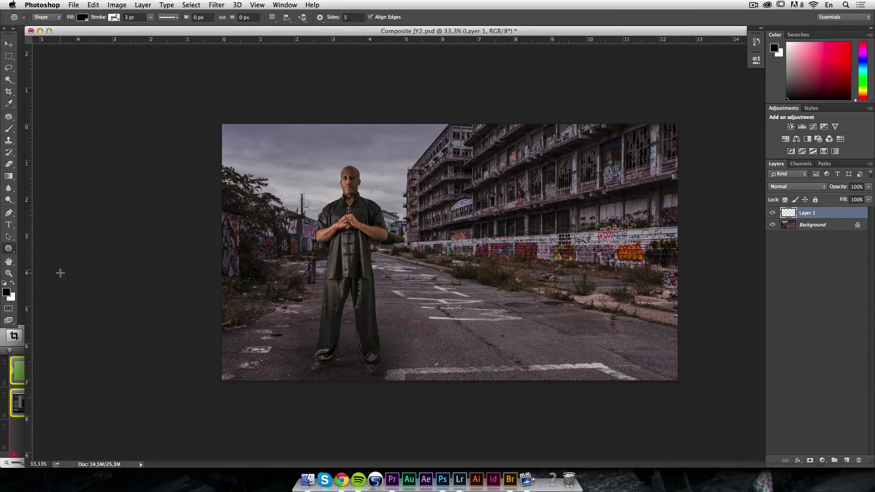
click(332, 14)
text(3)
drag(182, 105, 290, 182)
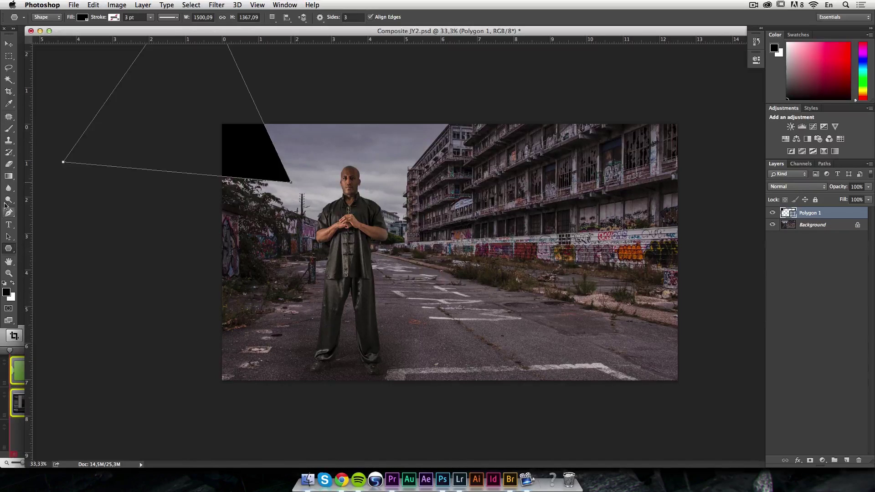
Reshape the triangle with Direct Selection into a beam about 2910 by 2350 px, widening from beyond the photo's upper-left corner towards the lower right
click(9, 216)
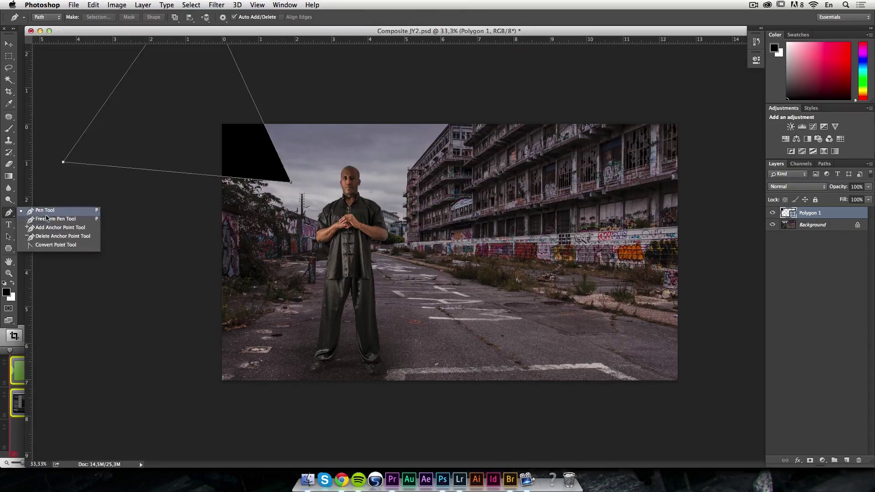
click(8, 237)
drag(9, 236, 60, 233)
drag(269, 173, 486, 338)
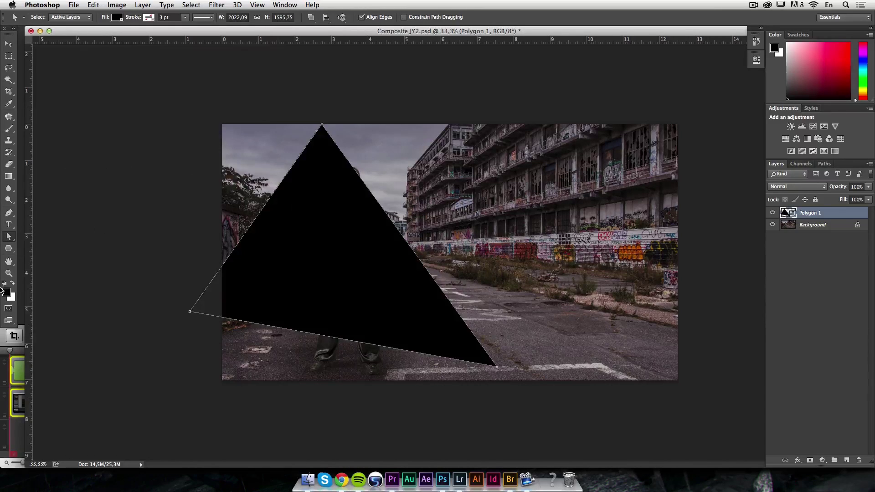
drag(9, 236, 41, 241)
drag(497, 367, 559, 410)
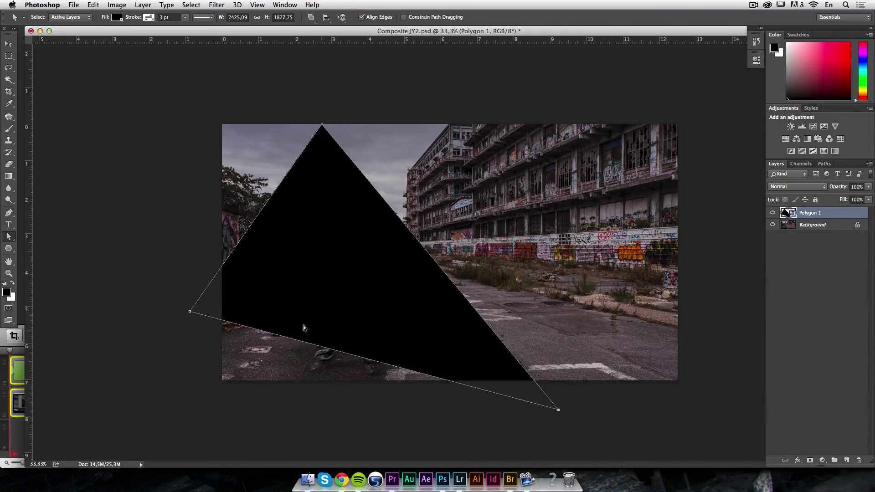
drag(190, 314, 129, 268)
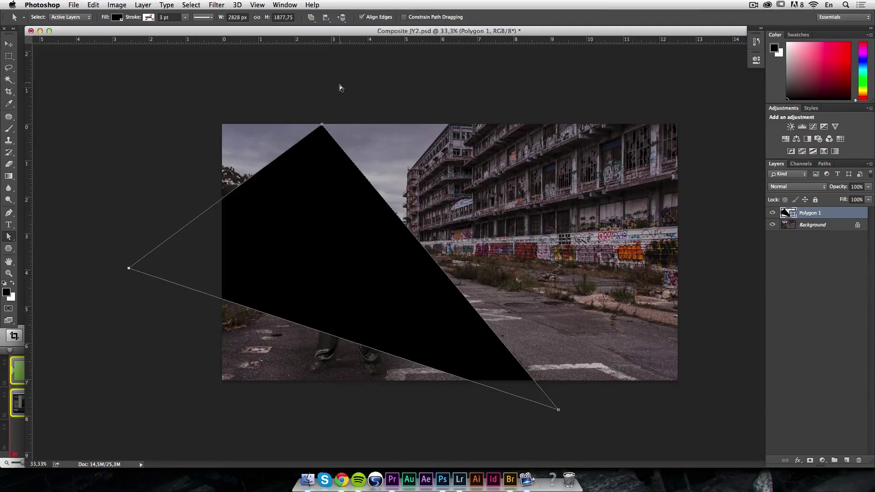
drag(322, 124, 228, 64)
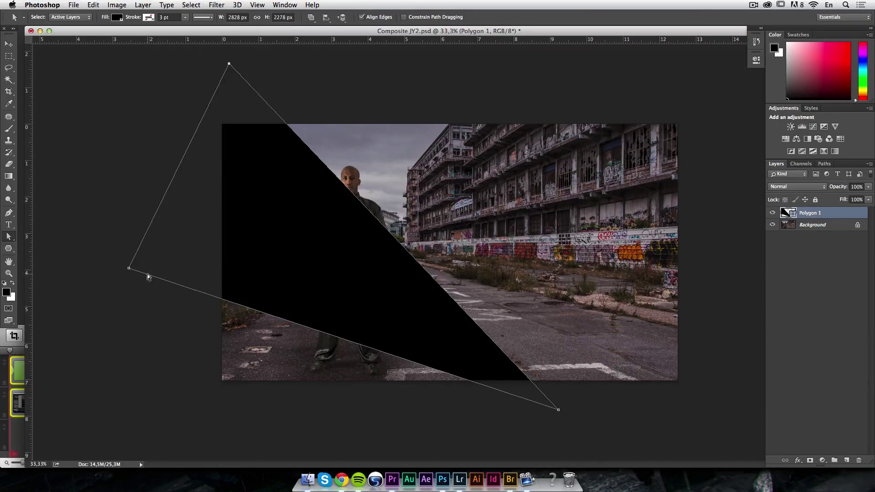
drag(228, 64, 567, 314)
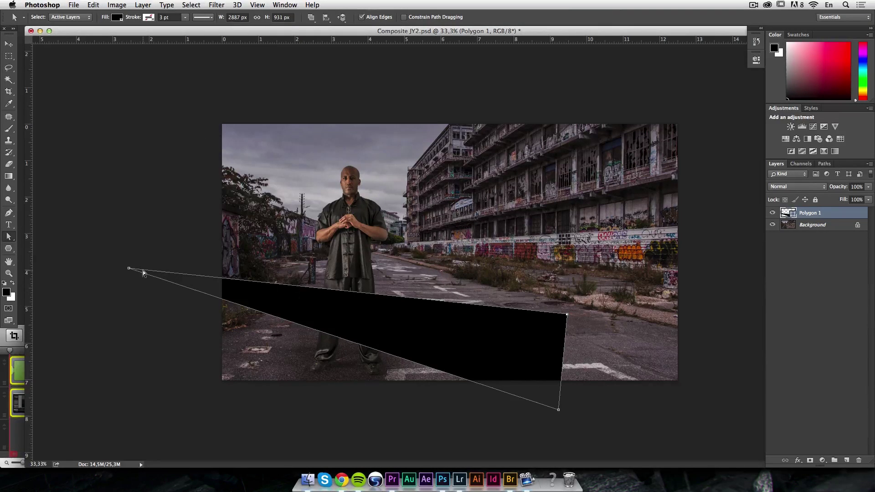
drag(129, 269, 146, 77)
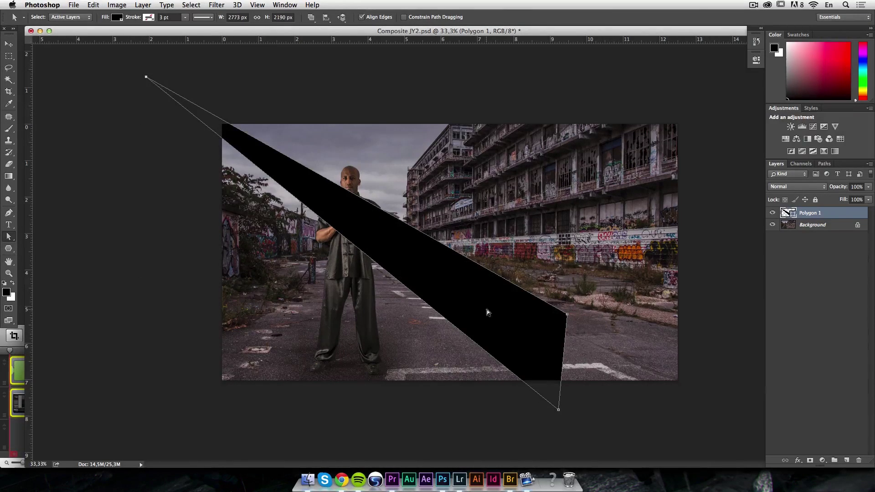
drag(567, 314, 583, 265)
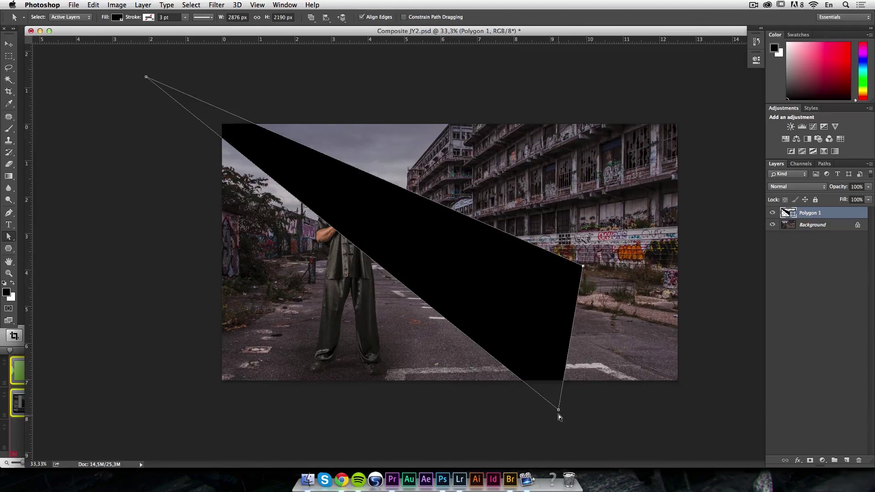
drag(559, 410, 409, 434)
mouse_move(582, 269)
mouse_down()
mouse_move(553, 358)
mouse_move(587, 259)
mouse_up()
key(Escape)
Rasterize the triangle layer, load its outline as a selection and fill it with white
key(x)
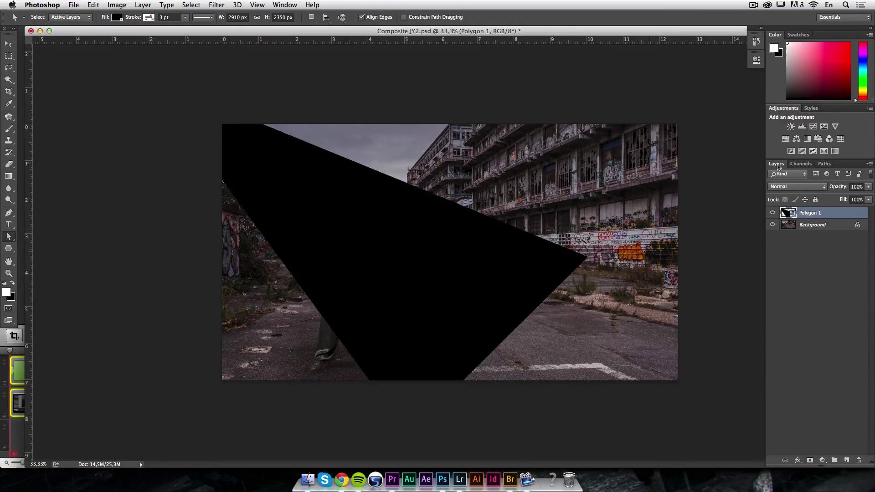
right_click(837, 229)
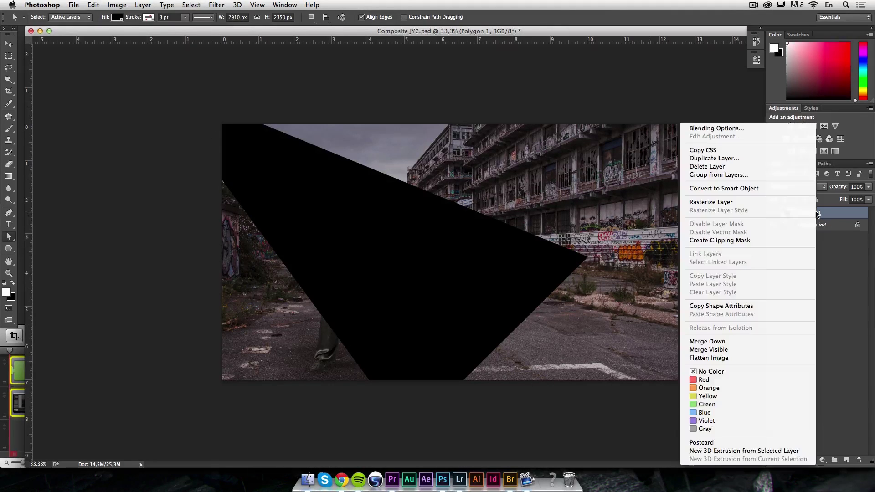
click(764, 201)
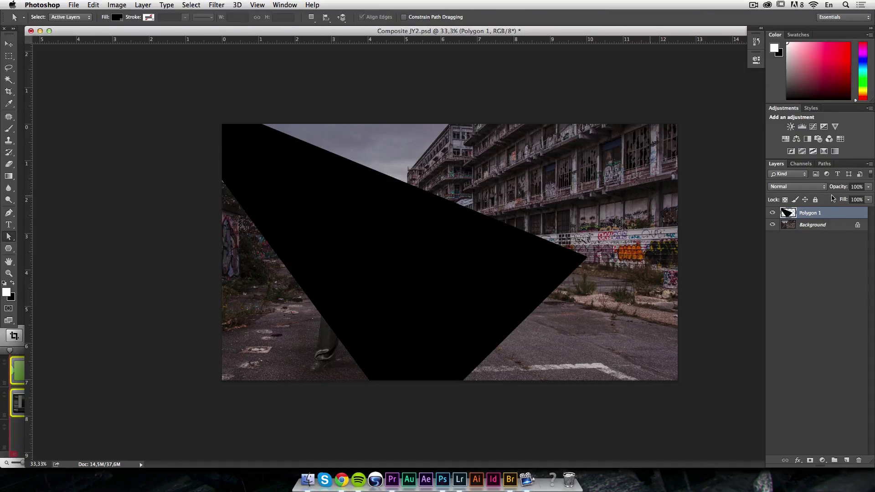
super+click(788, 213)
click(97, 6)
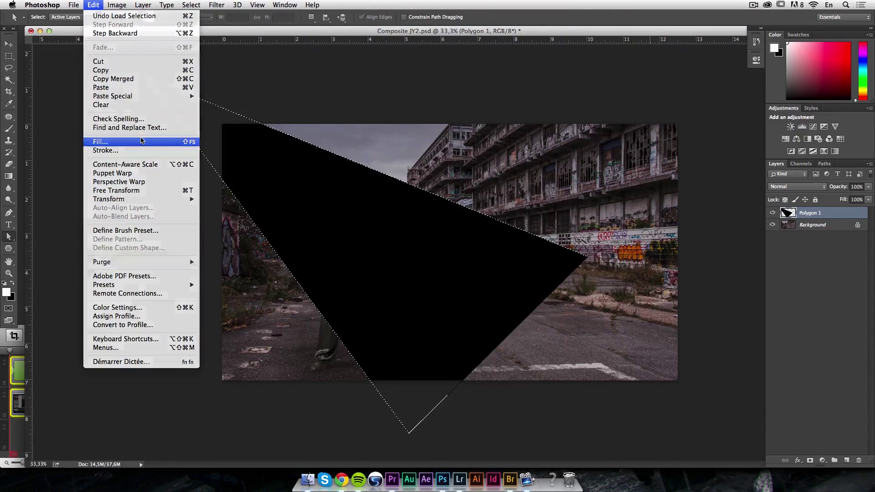
click(143, 142)
click(465, 187)
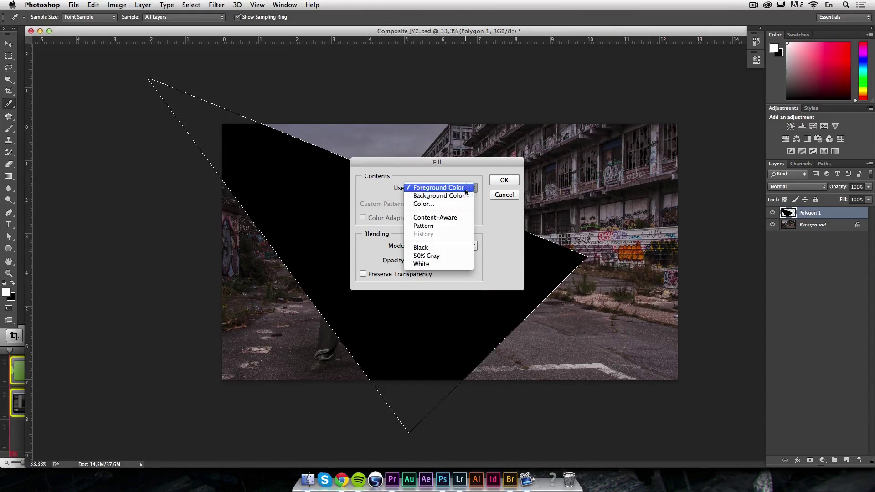
click(462, 264)
click(510, 180)
key(a)
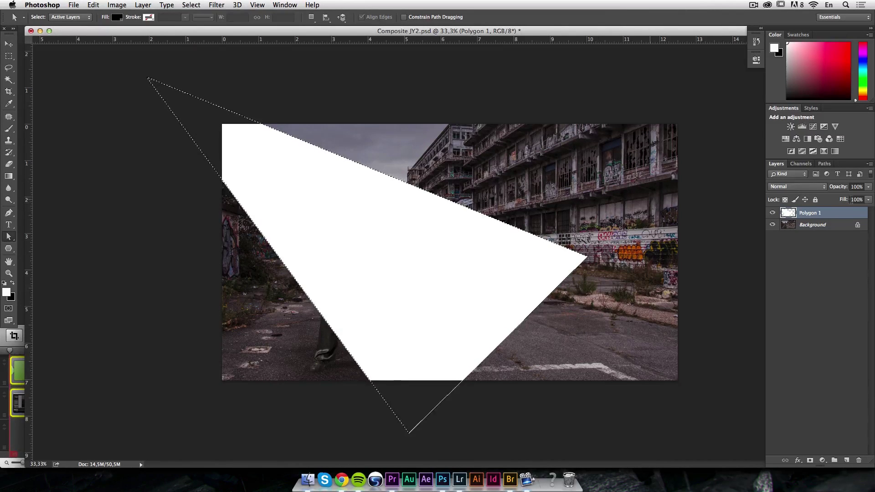
Deselect the white triangle and lower its layer opacity to 45%
drag(841, 190, 820, 190)
key(ctrl+d)
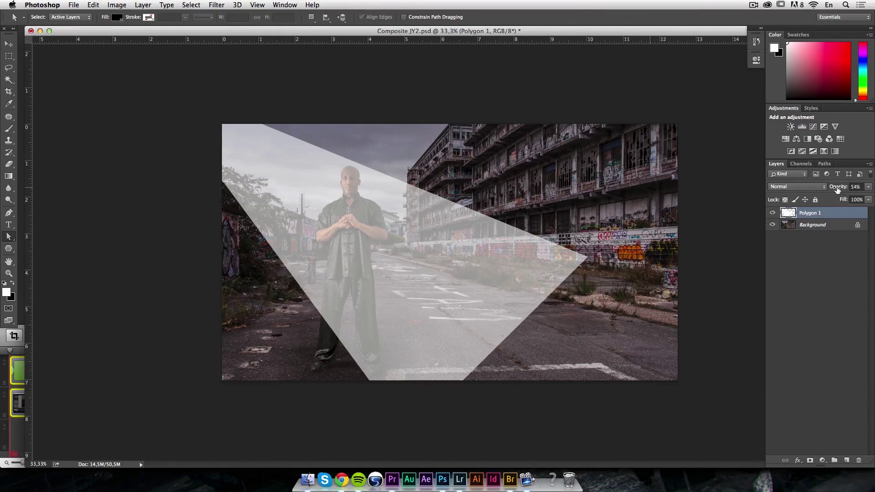
drag(839, 181, 834, 182)
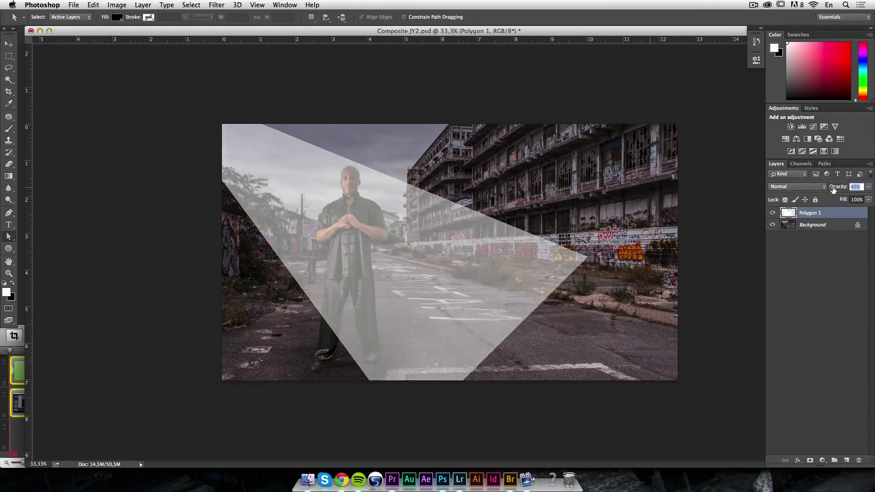
Soften the white triangle layer with a Gaussian Blur of 97.2 pixels radius
click(217, 5)
mouse_move(256, 114)
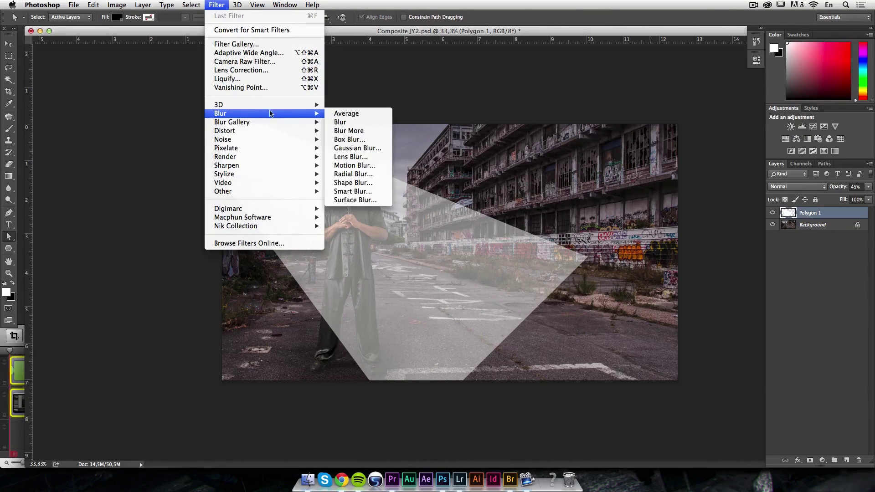
click(357, 148)
drag(377, 292, 430, 292)
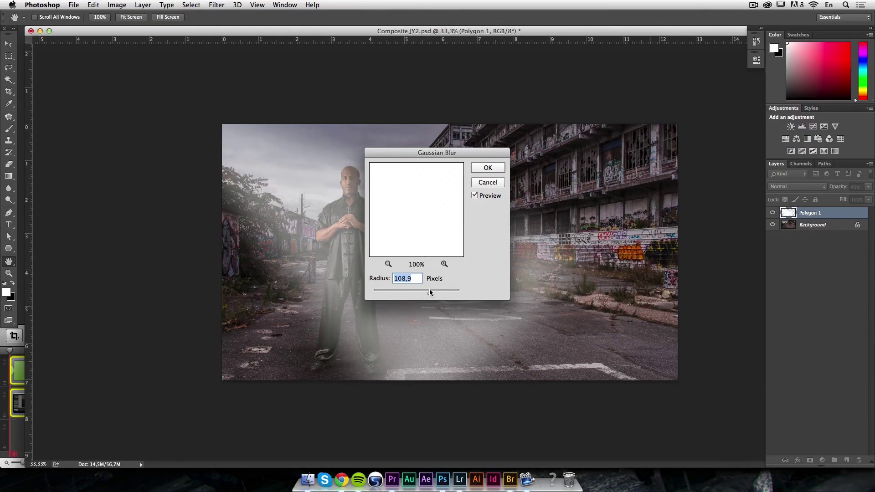
drag(421, 290, 425, 290)
drag(474, 153, 641, 43)
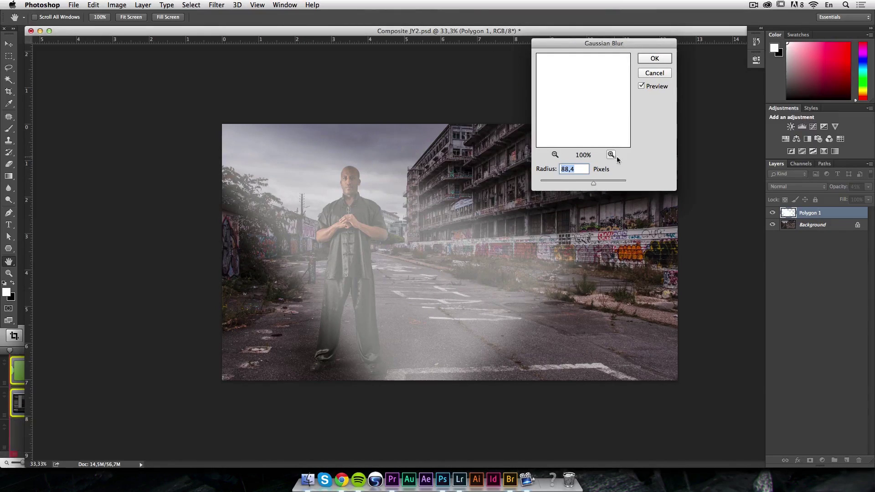
drag(593, 185, 595, 184)
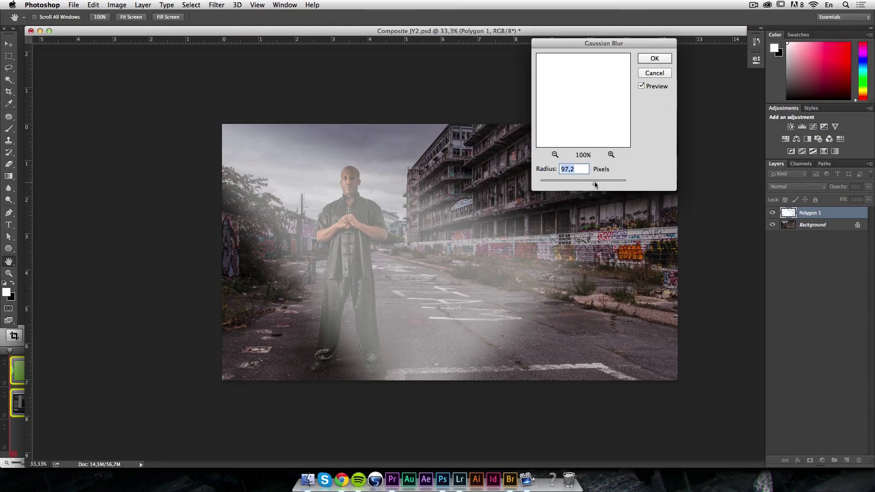
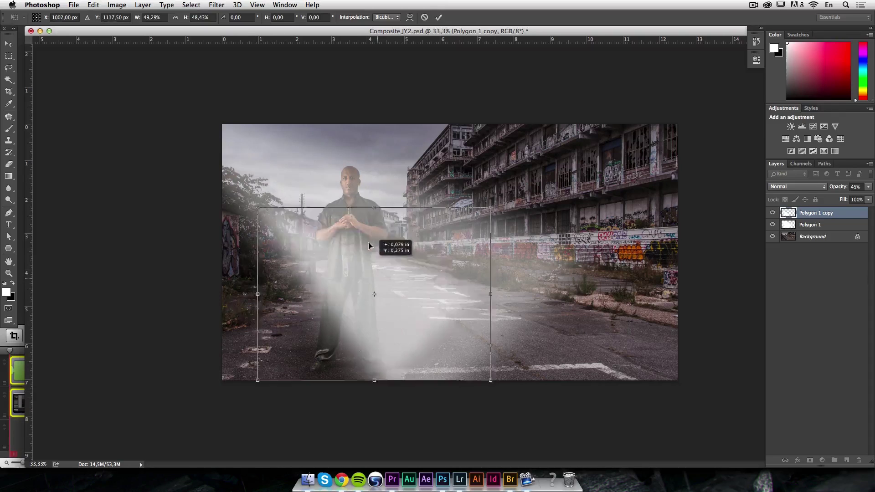
Transform the duplicated beam layer into a smaller slanted beam inside the original, scaled to about 64.5% wide and 61% high
drag(443, 296, 610, 432)
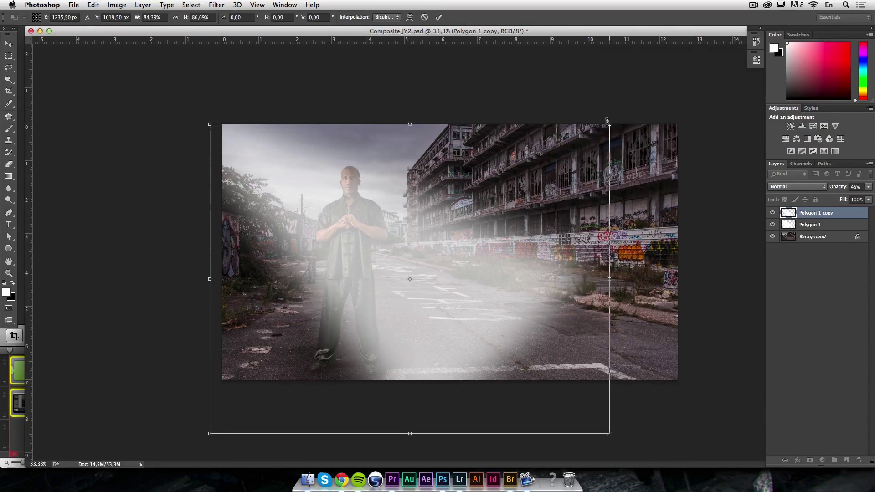
drag(610, 124, 512, 178)
drag(307, 179, 222, 119)
drag(512, 380, 581, 416)
drag(581, 119, 511, 178)
drag(223, 418, 282, 357)
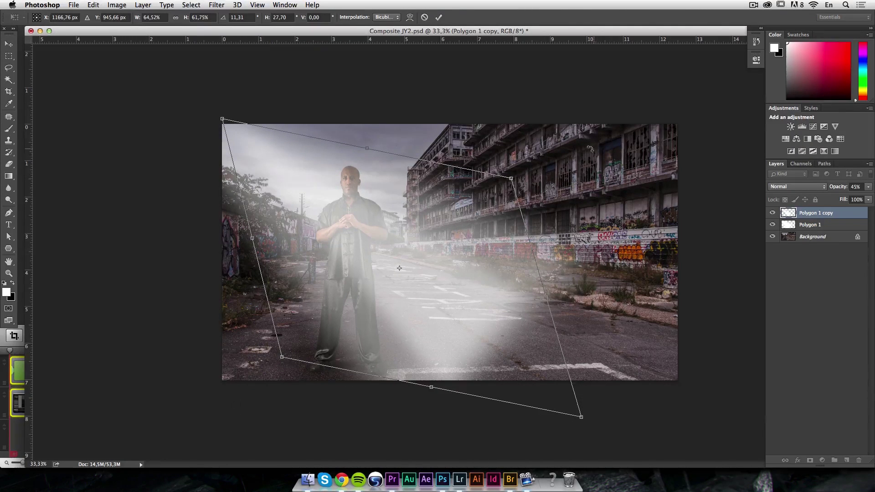
drag(510, 179, 507, 180)
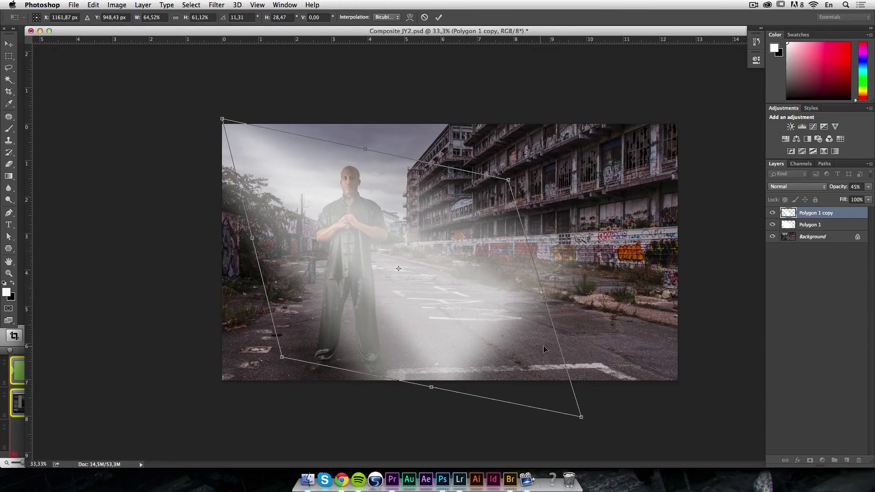
key(Return)
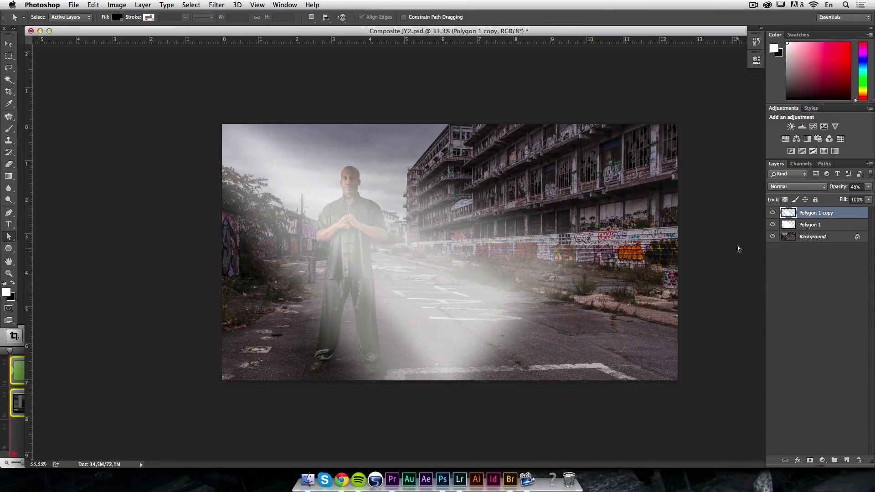
Compare the image with and without the duplicated beam, and apply a Gaussian Blur to that copy
click(773, 213)
click(772, 213)
click(215, 5)
mouse_move(273, 113)
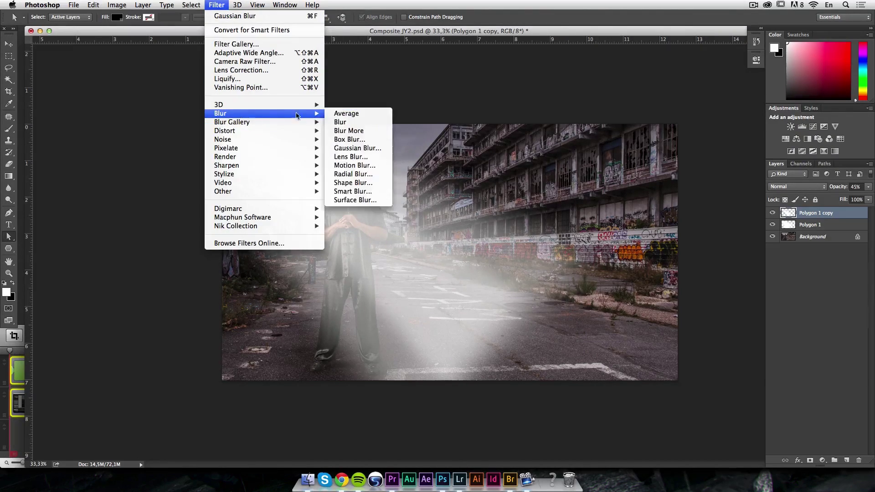
click(362, 148)
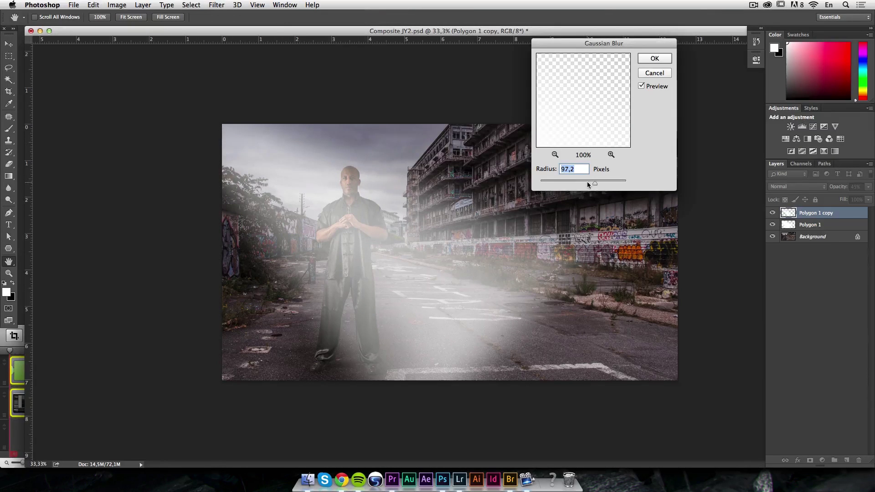
mouse_move(587, 183)
mouse_down()
mouse_move(577, 182)
mouse_move(587, 182)
mouse_up()
click(654, 58)
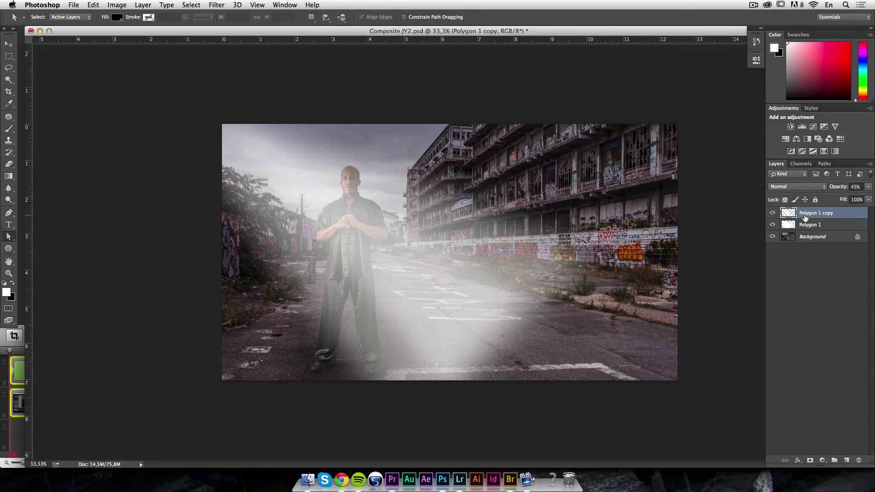
Merge the two light beam layers, compare the image with and without the result, and lower its opacity to 90%
shift+click(816, 227)
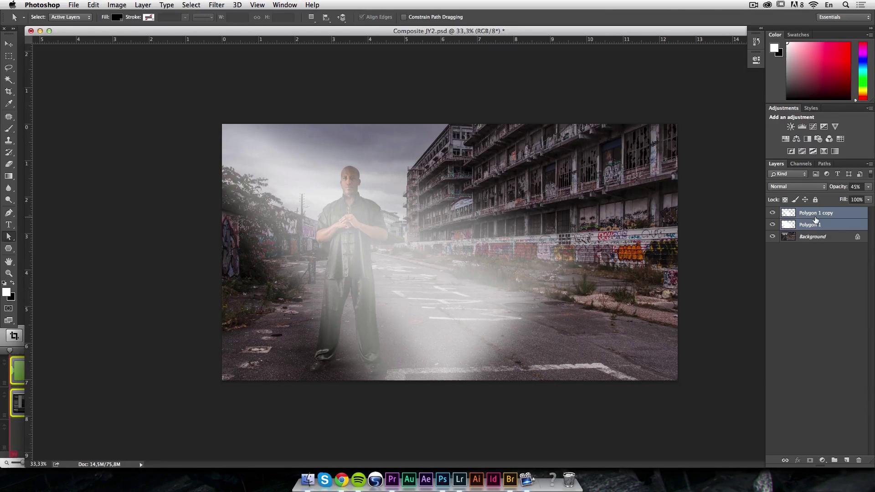
key(super+e)
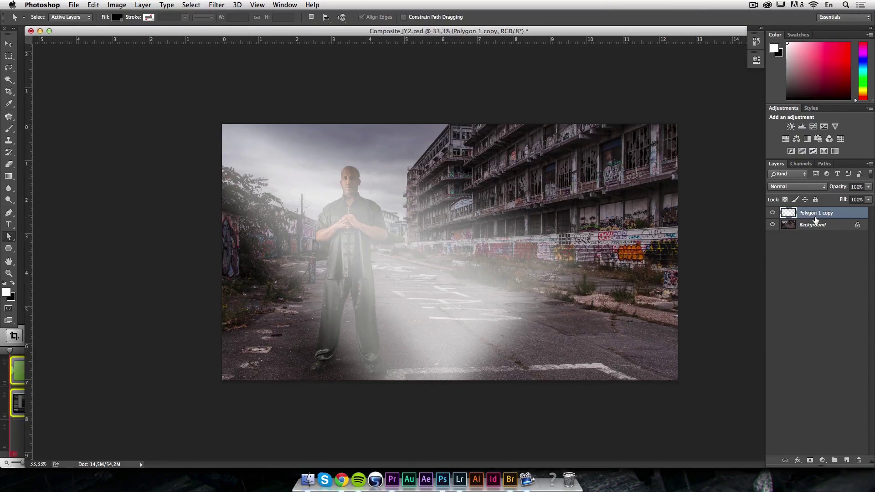
click(772, 213)
click(773, 213)
click(773, 212)
click(772, 213)
drag(841, 191, 836, 191)
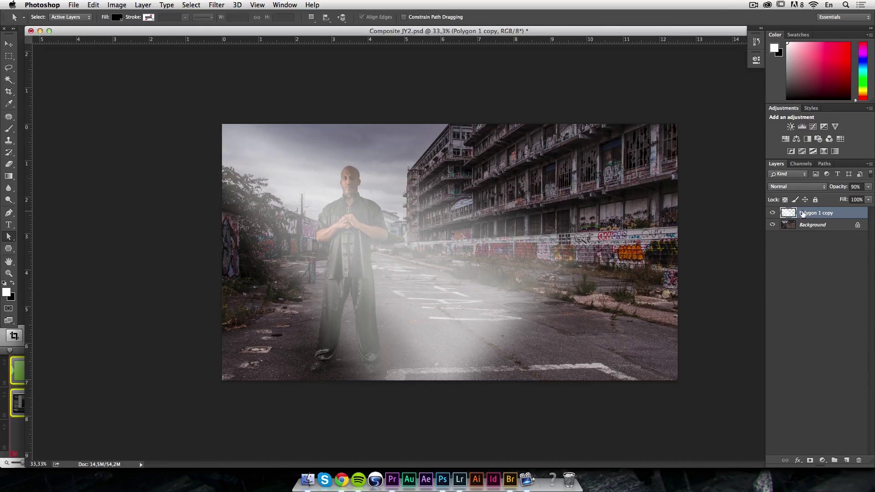
Add a layer mask to the merged beam layer, render Clouds into it, and inspect the mask and its effect on the beam
click(810, 460)
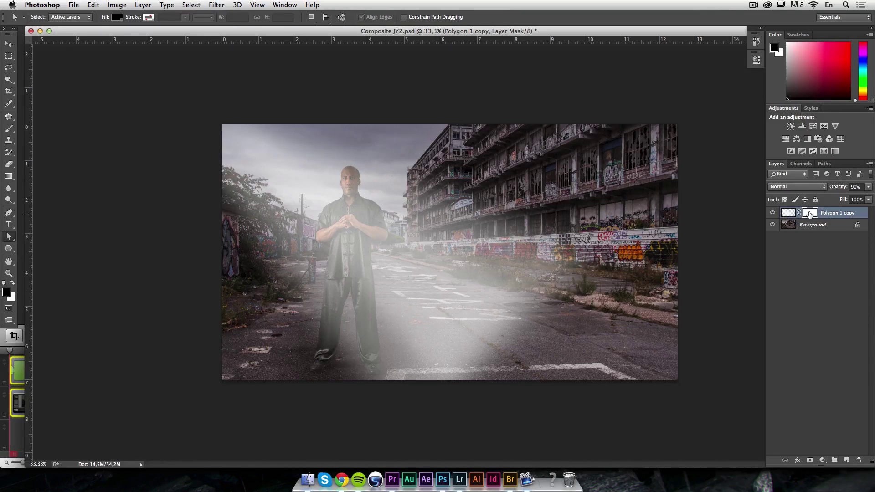
click(216, 5)
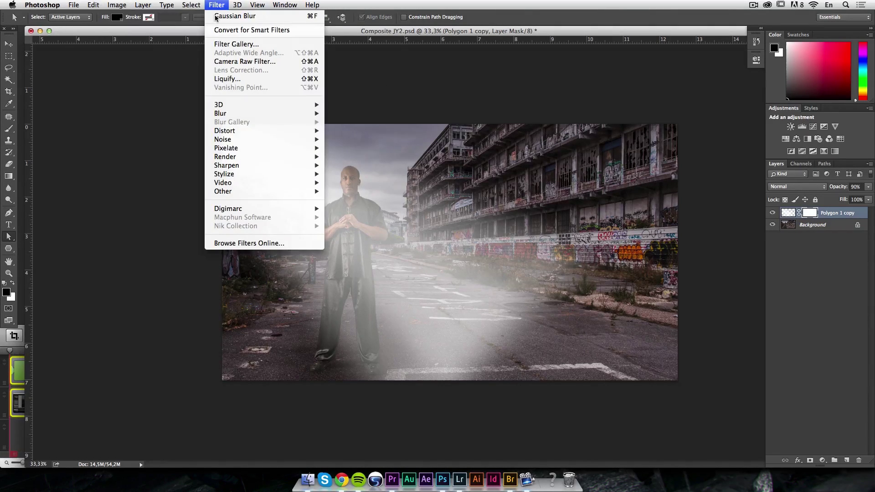
mouse_move(304, 157)
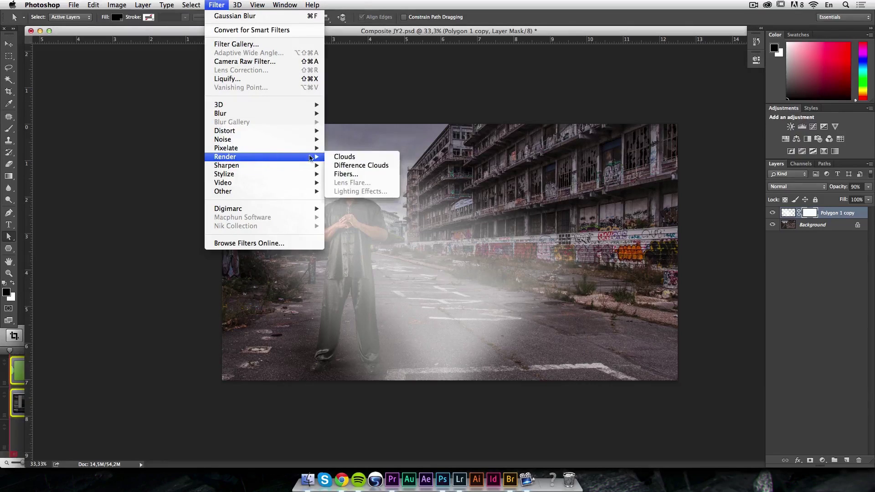
click(360, 158)
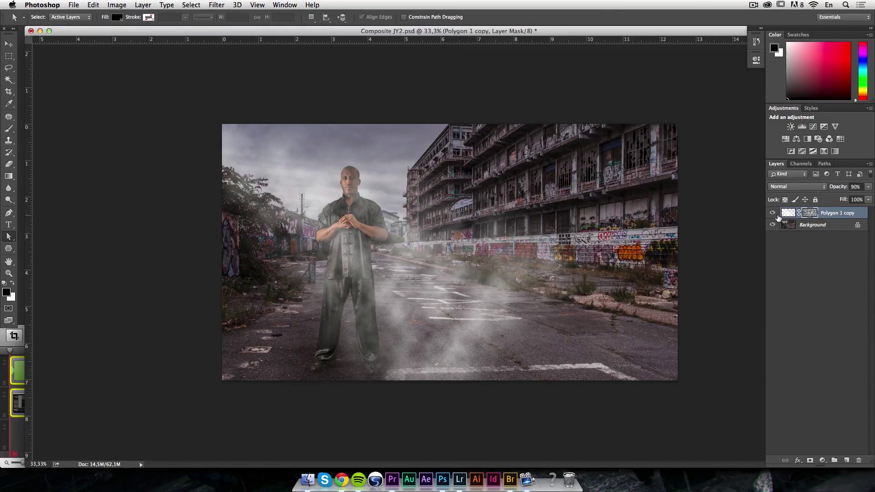
shift+click(810, 215)
shift+click(809, 215)
alt+click(810, 214)
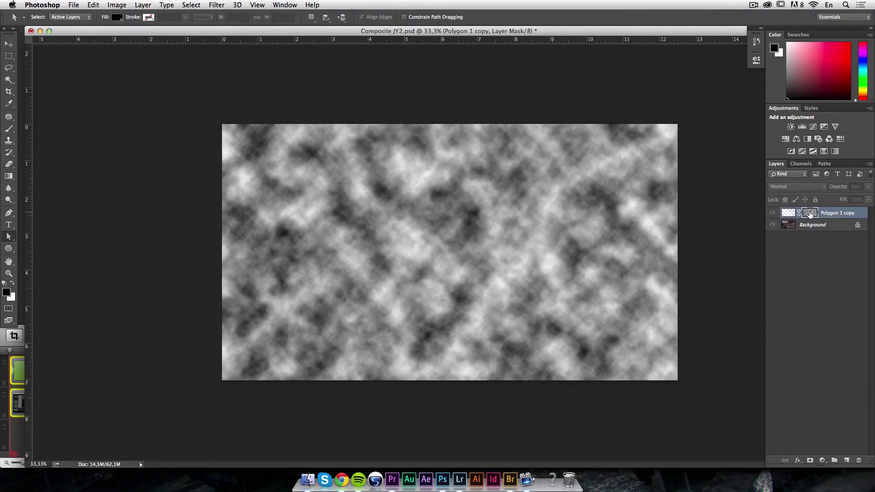
alt+click(810, 214)
alt+click(810, 215)
alt+click(809, 215)
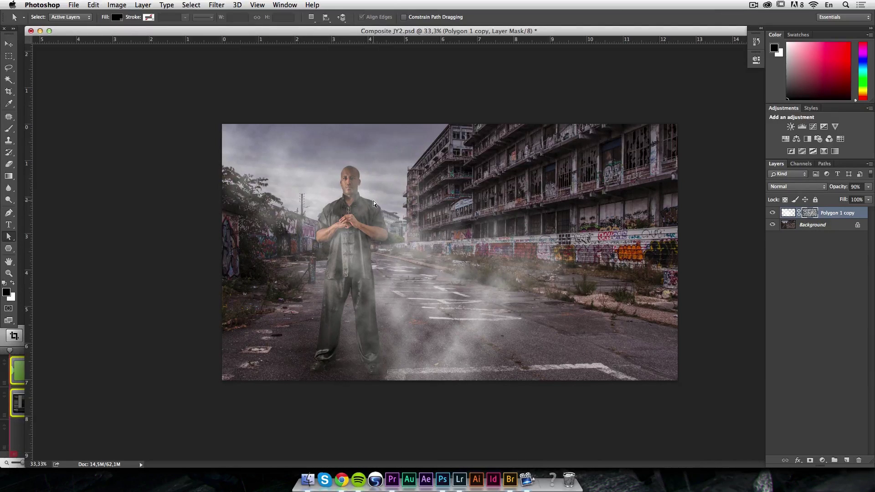
Unlink the cloud mask from its layer, scale the mask to about 340% wide and 363% high, and compare the beam with the mask disabled and enabled
click(798, 213)
key(z)
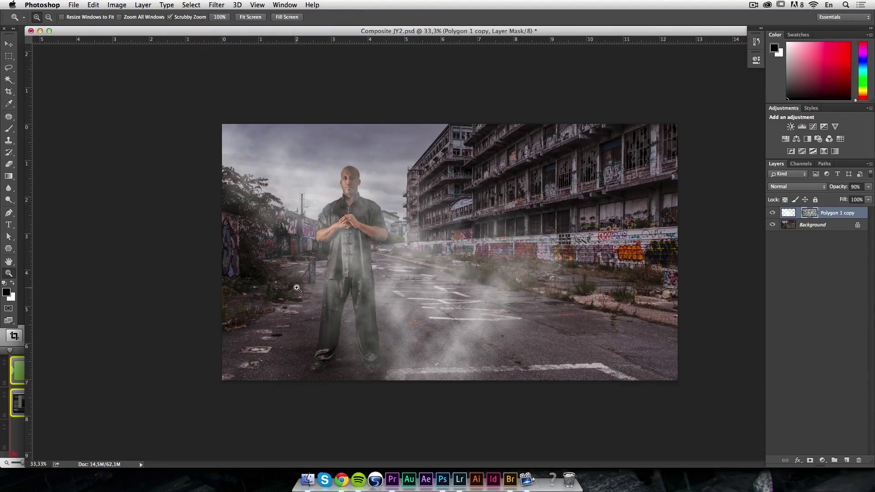
key(super+minus)
key(super+minus)
key(super+minus)
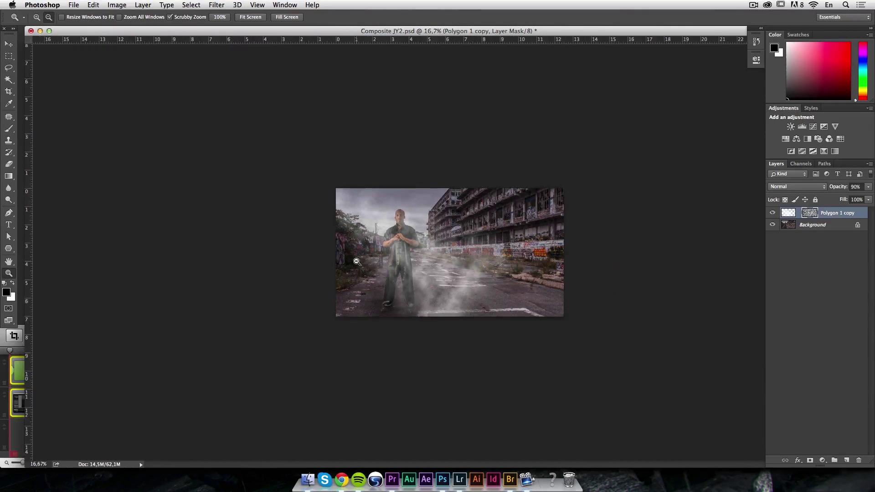
key(super+t)
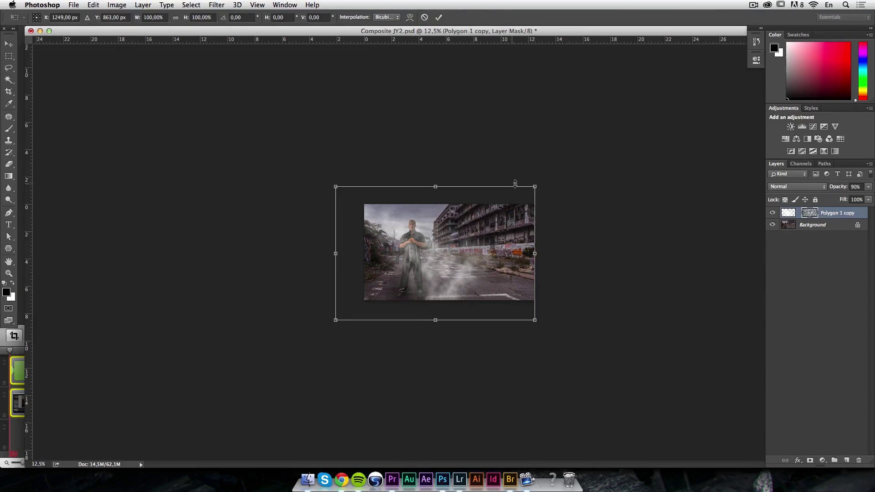
drag(533, 189, 774, 12)
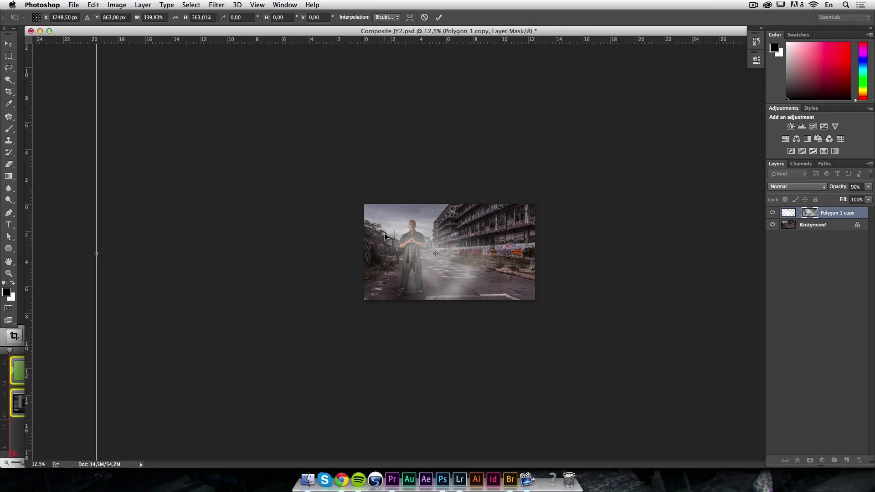
key(Return)
key(z)
click(422, 259)
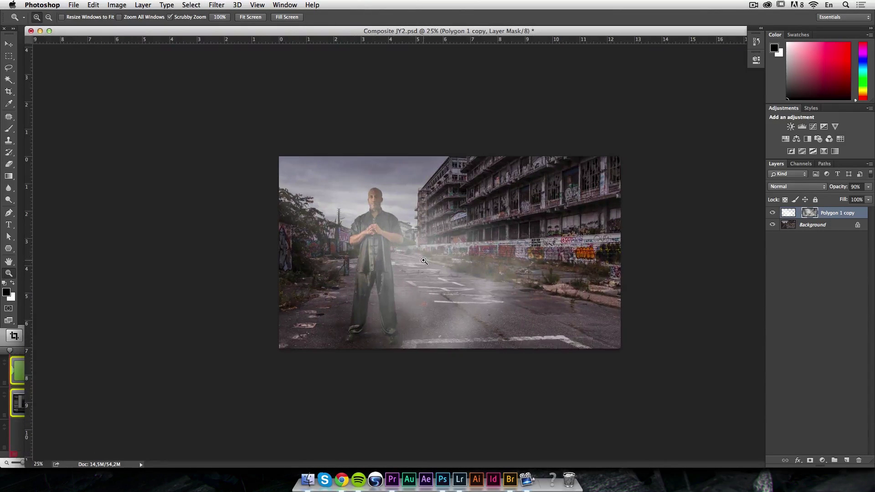
shift+click(810, 213)
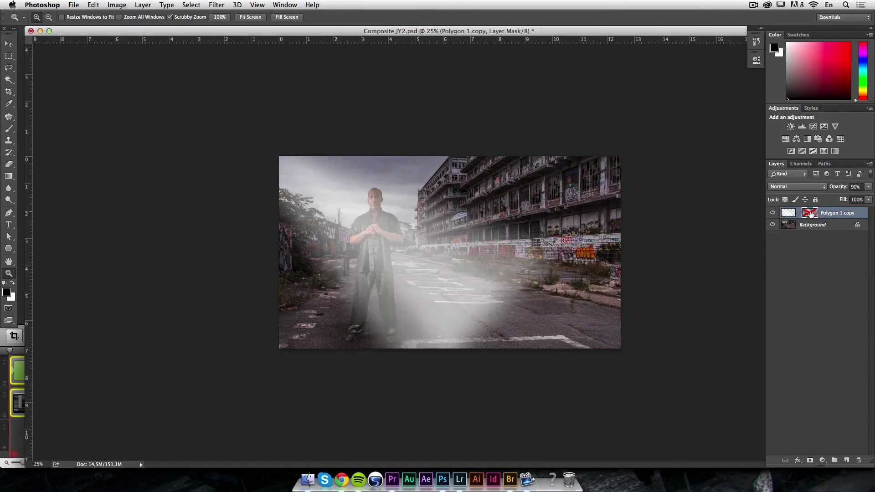
shift+click(810, 213)
shift+click(810, 213)
shift+click(810, 213)
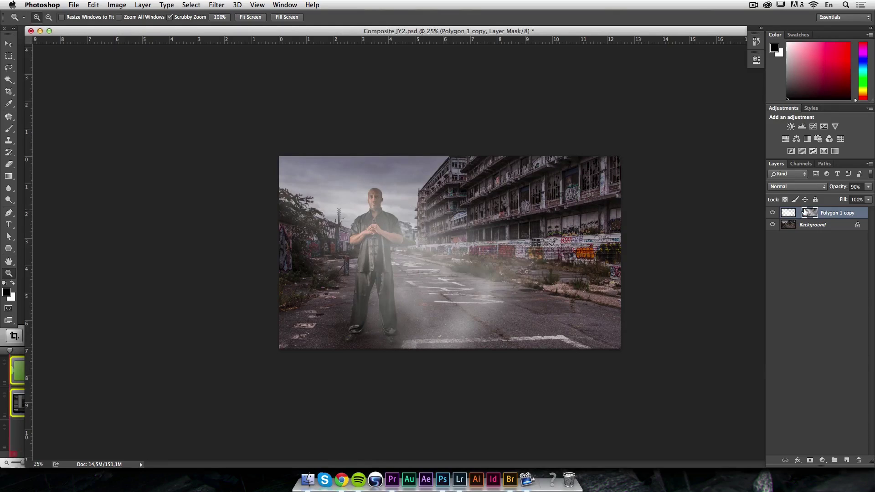
Set up a soft-edged black brush at 37% opacity and paint on the cloud mask to hide parts of the beam
click(366, 206)
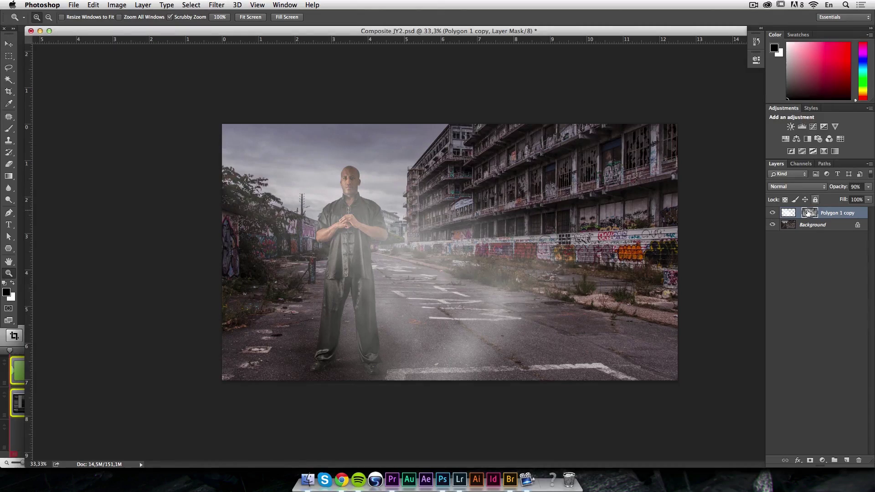
key(b)
drag(426, 211, 532, 221)
right_click(535, 225)
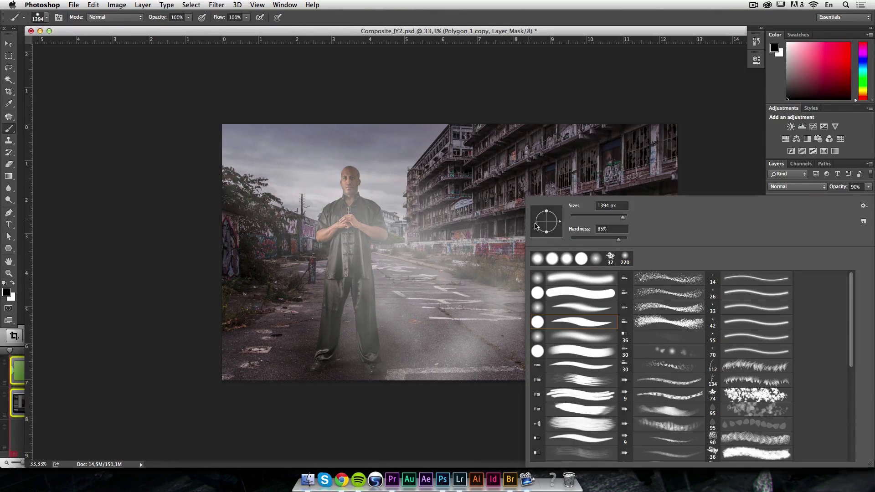
drag(616, 240, 628, 239)
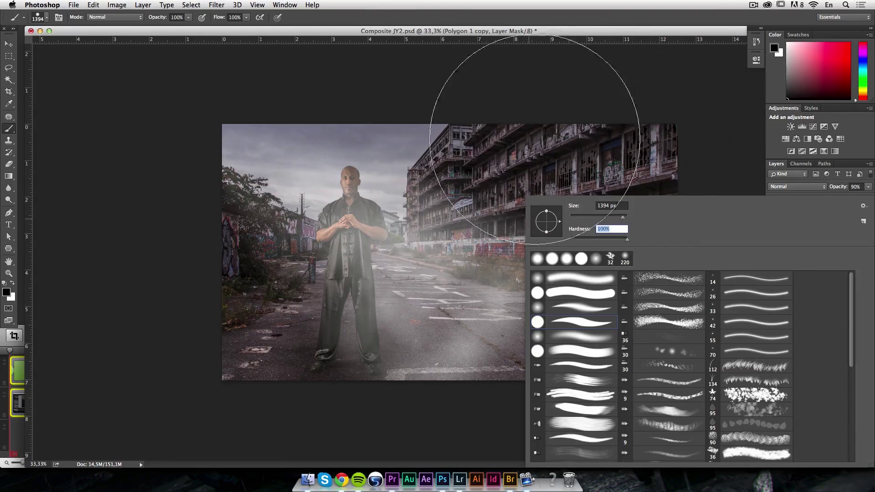
drag(157, 20, 127, 25)
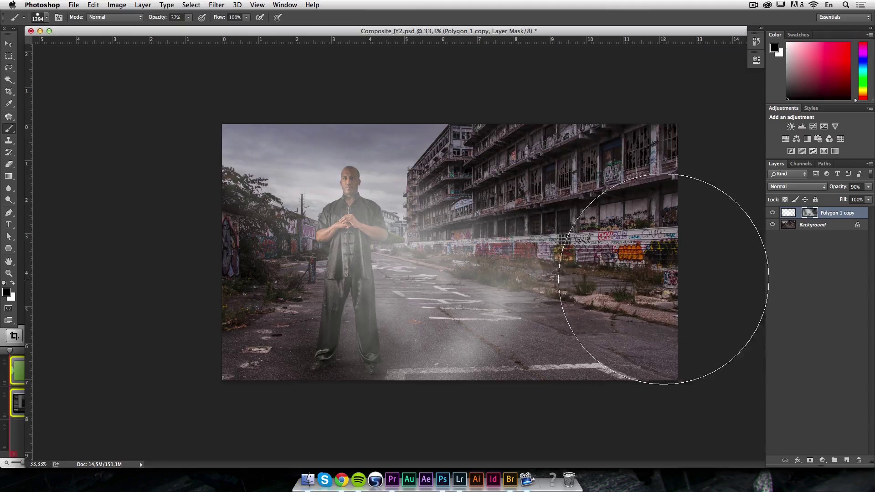
right_click(629, 196)
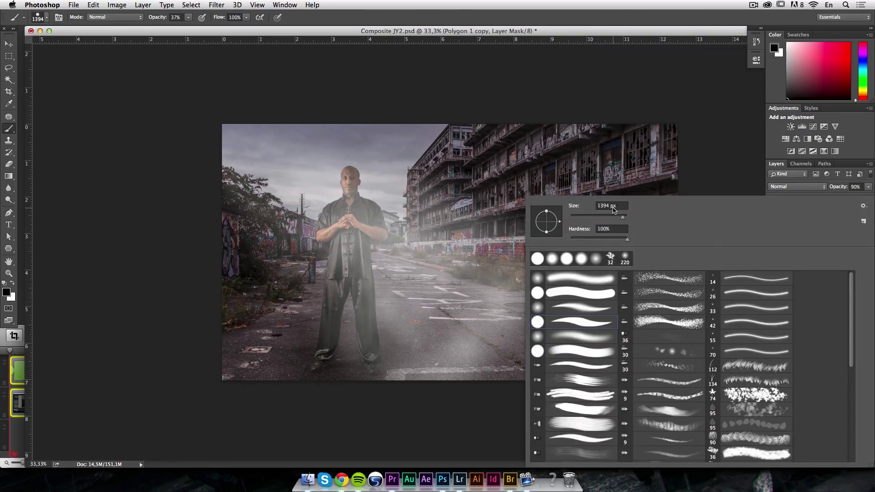
drag(627, 241, 561, 240)
click(597, 110)
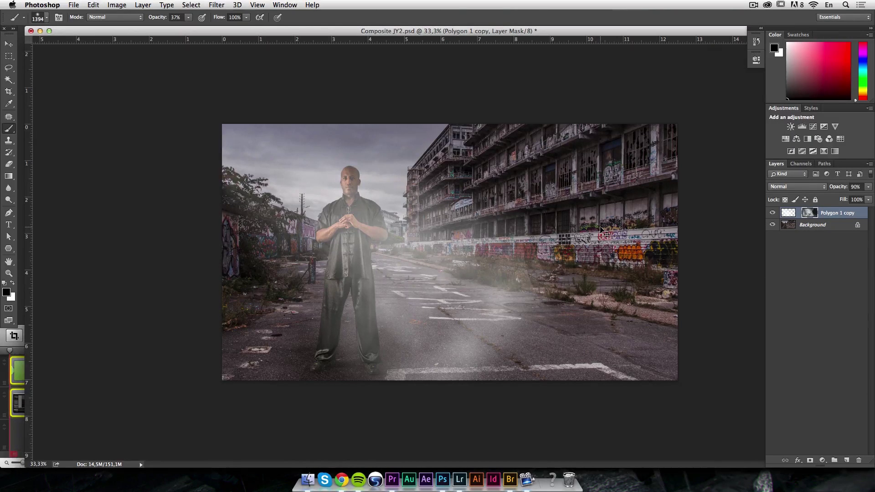
Step back through the recent edits, and use the document history to revert to the state before the brush strokes on the mask
key(super+alt+z)
key(super+alt+z)
key(super+alt+z)
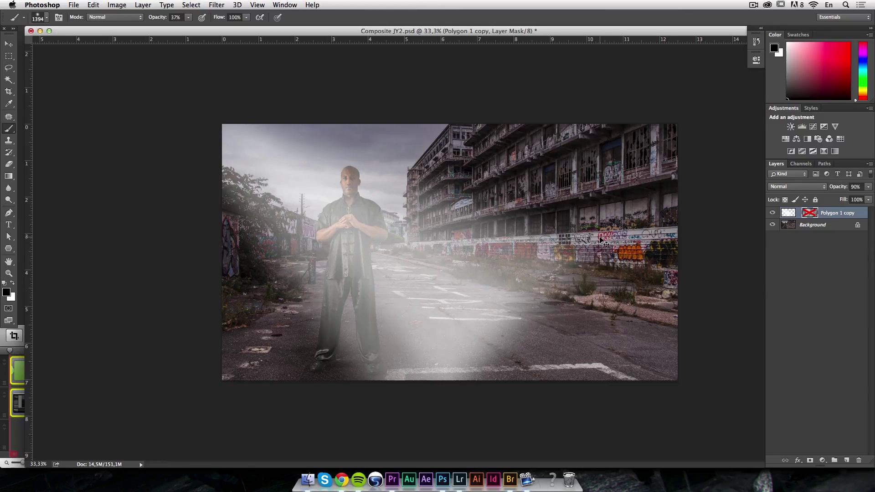
key(super+shift+z)
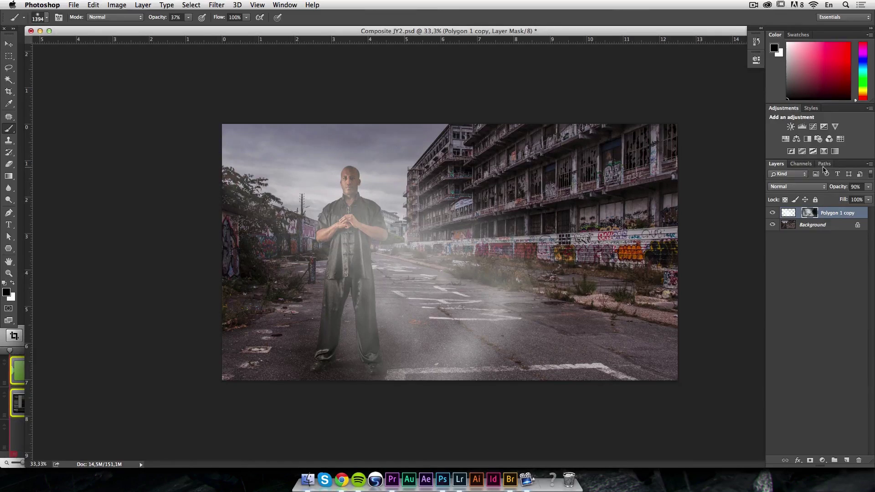
click(264, 6)
mouse_move(283, 5)
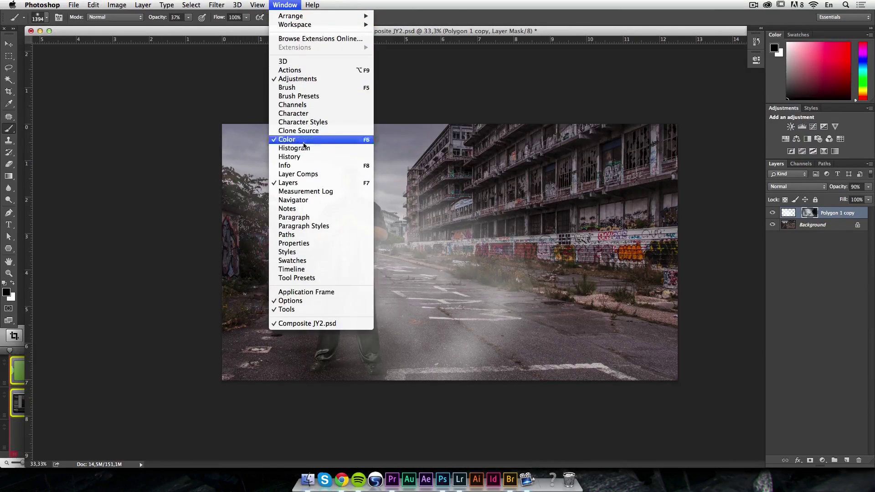
click(314, 158)
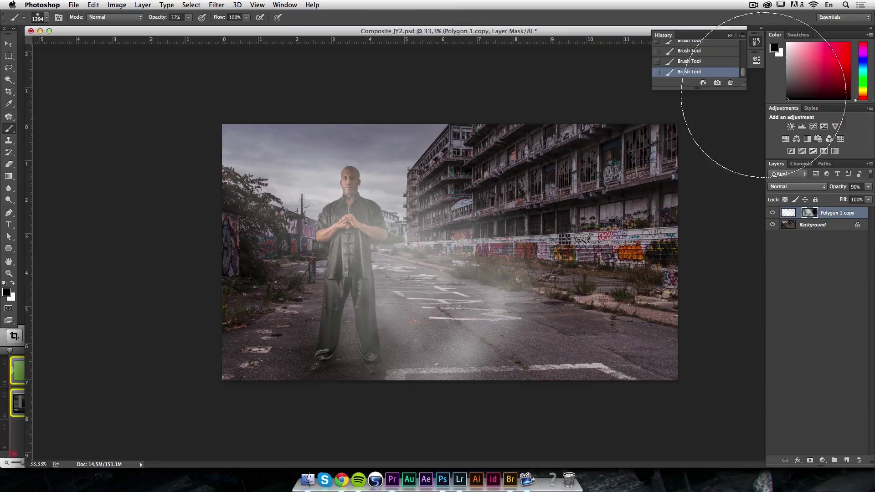
drag(745, 85, 773, 186)
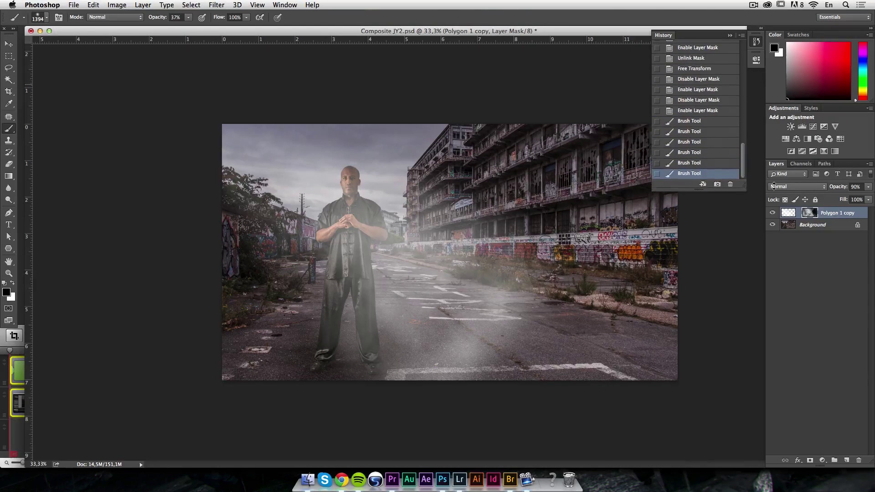
click(719, 112)
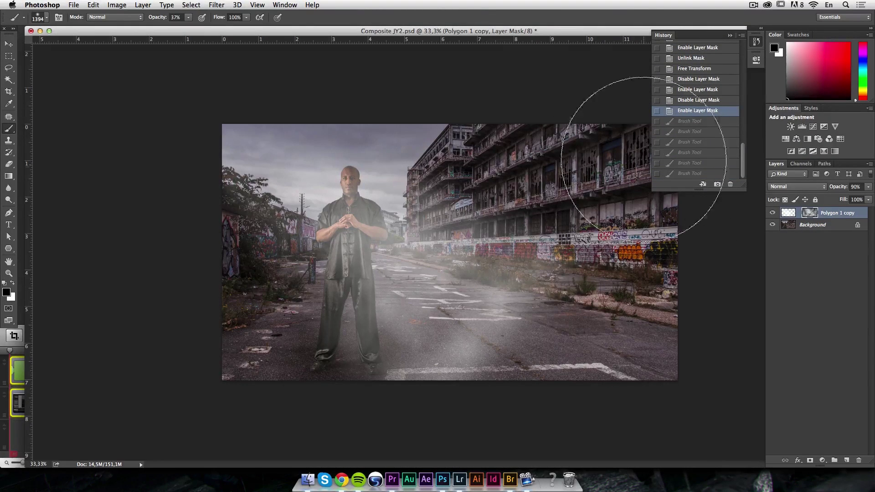
Dock the History panel beside Layers, Channels and Paths, and view the document's channels before returning to the layers
drag(666, 36, 845, 168)
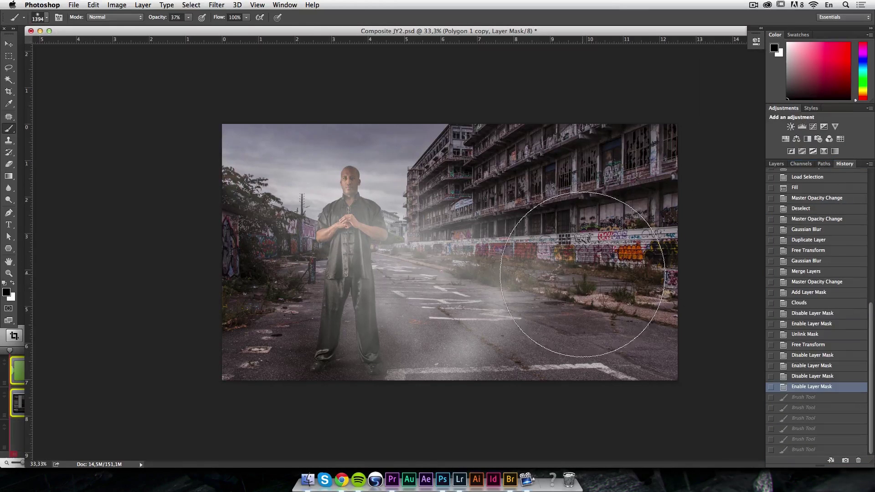
click(801, 165)
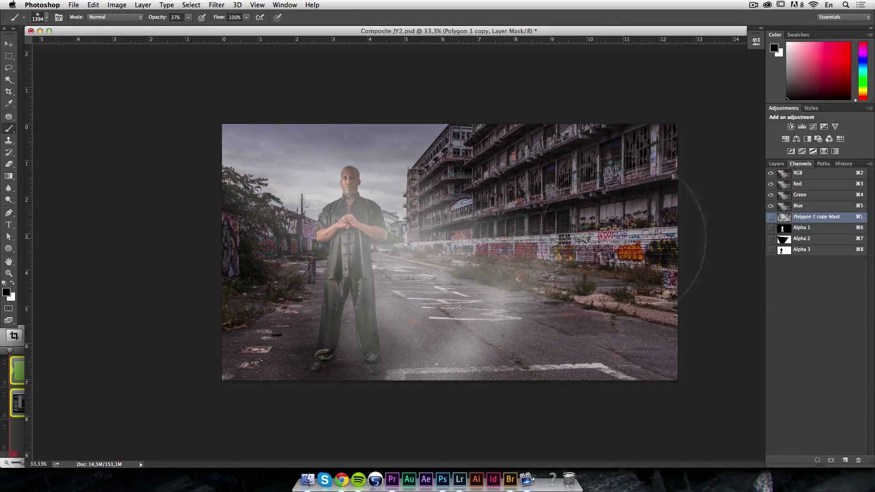
click(776, 164)
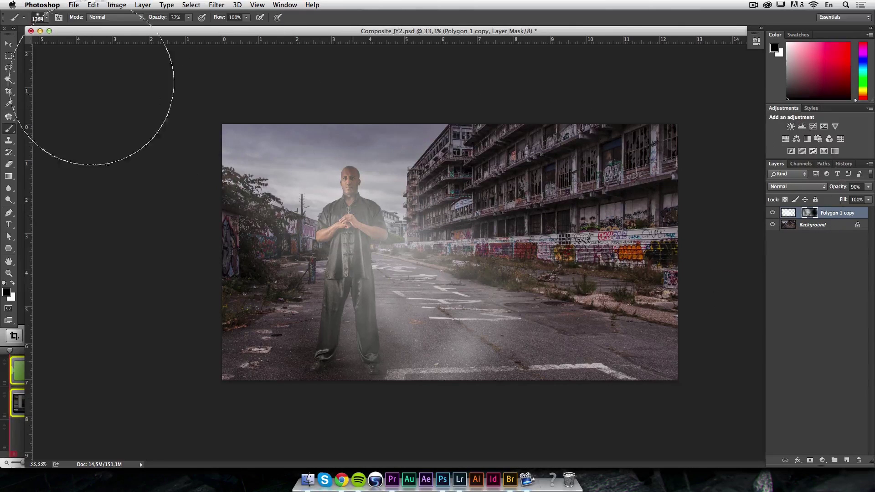
Switch to the Move tool, compare the image with and without the beam layer, and lower the layer's opacity to 78%
click(9, 43)
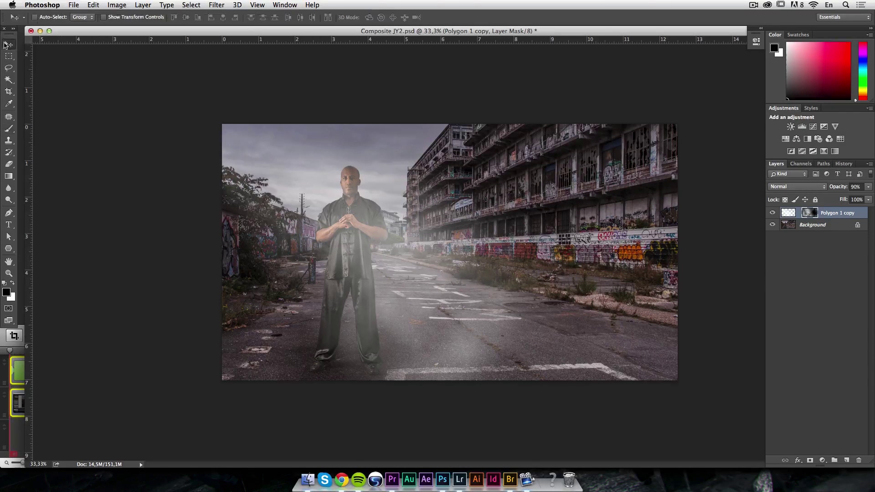
click(772, 214)
click(773, 213)
drag(840, 188, 832, 191)
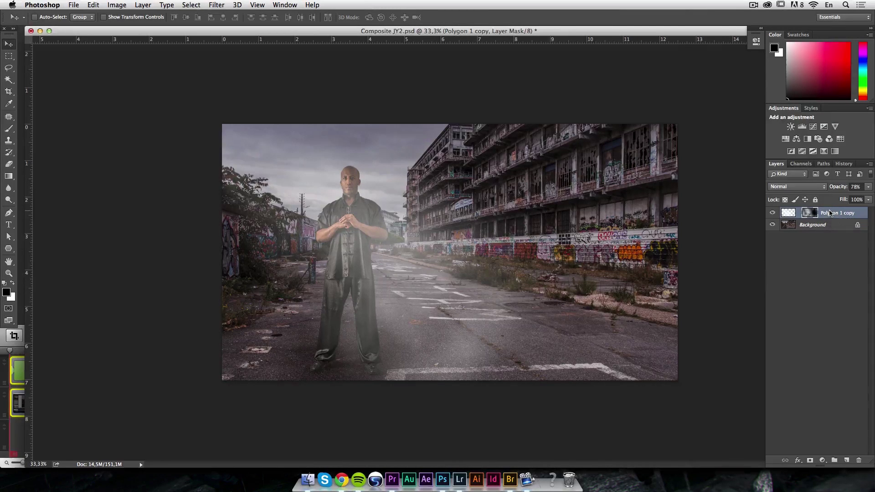
right_click(830, 213)
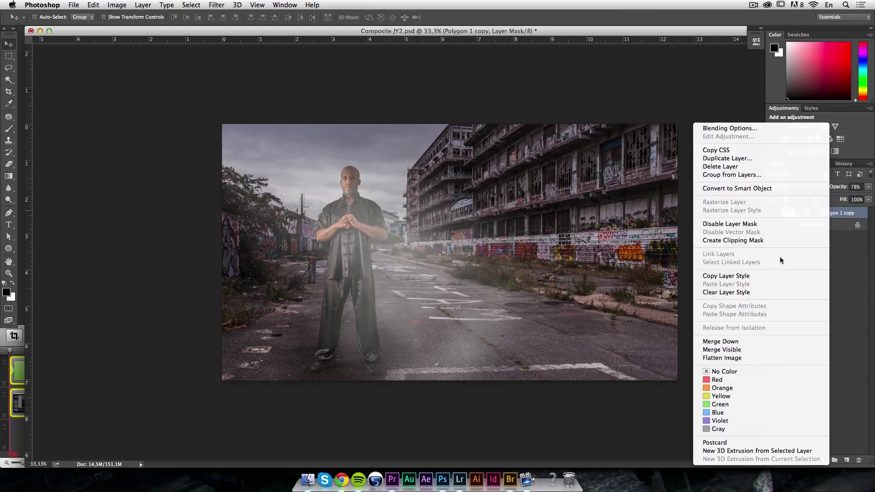
click(855, 213)
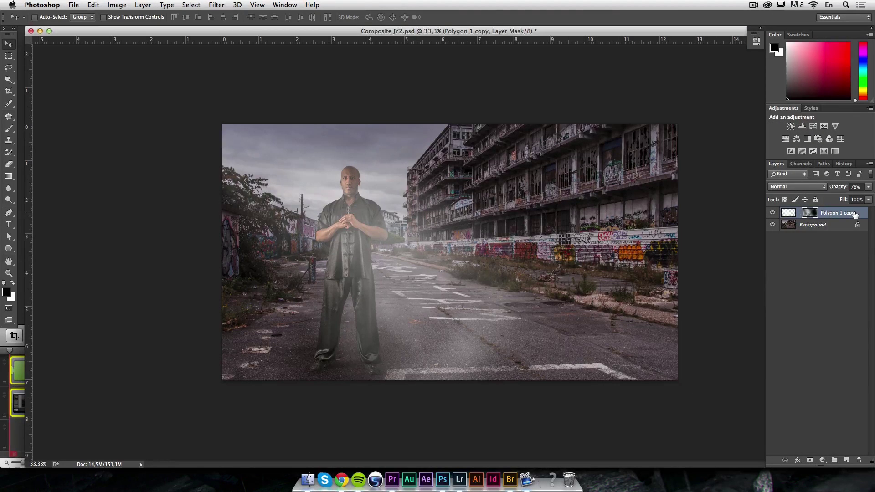
Group the Polygon 1 copy beam layer and name the group "Light front"
key(super+g)
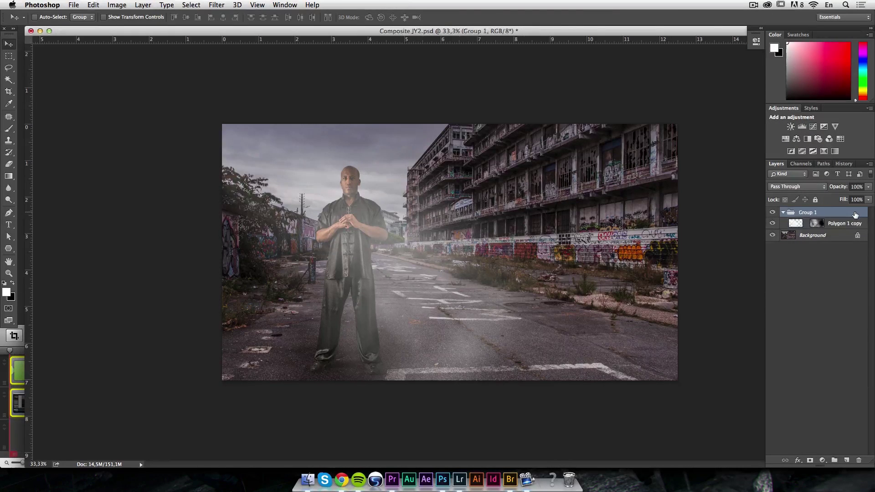
click(784, 213)
double_click(805, 212)
text(Light front)
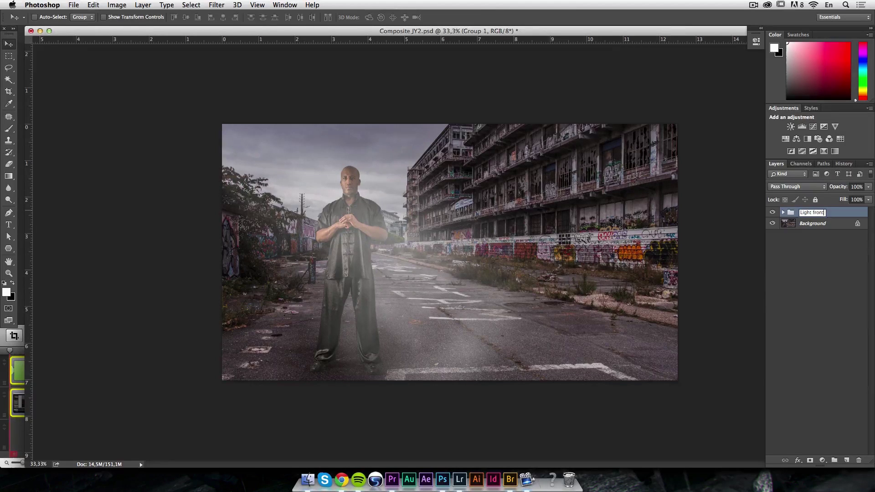
key(Return)
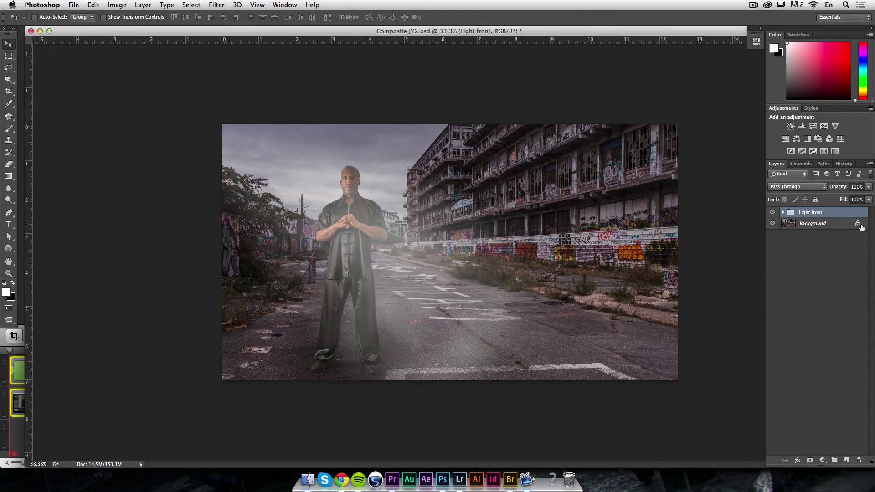
Duplicate the Light front group and rename the copy "Light behind"
key(super+j)
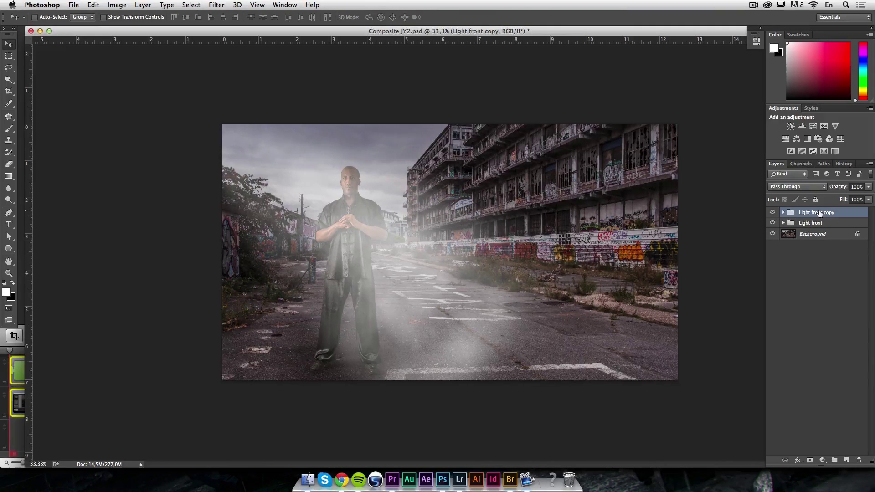
double_click(812, 213)
drag(811, 212, 851, 213)
text(behind)
key(Return)
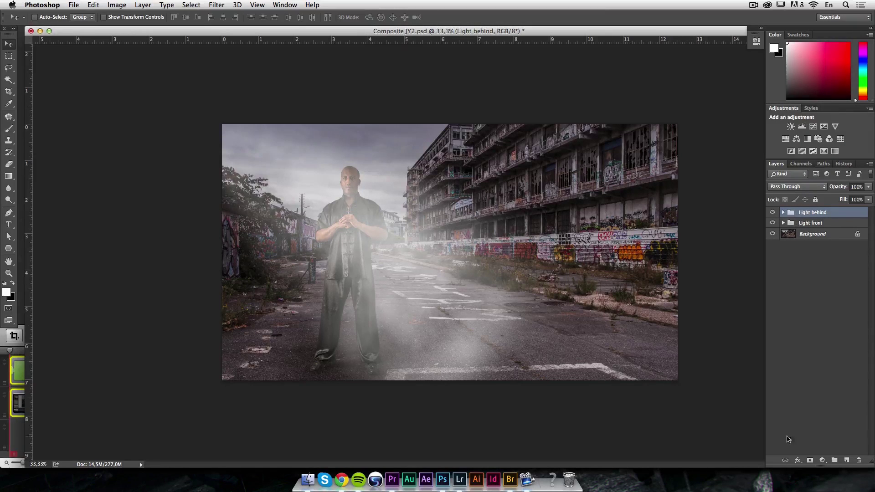
Add a layer mask to the Light behind group and load the Alpha 3 channel as a selection of the man
click(810, 461)
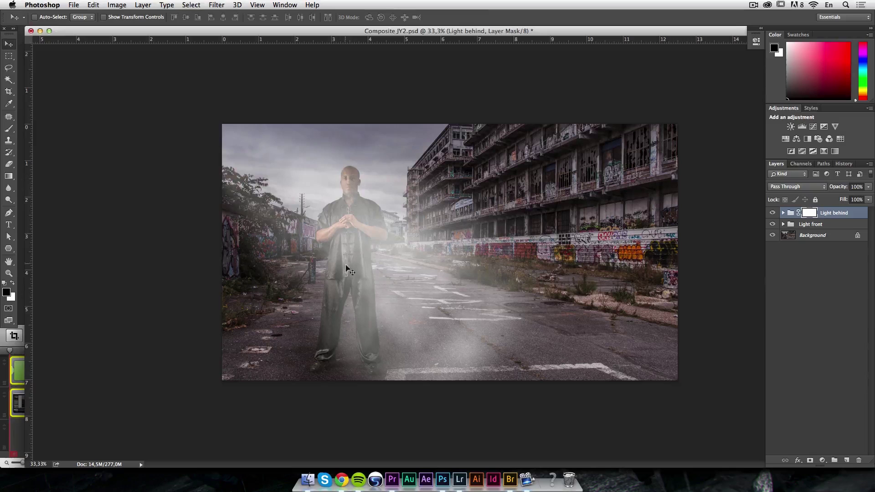
click(803, 164)
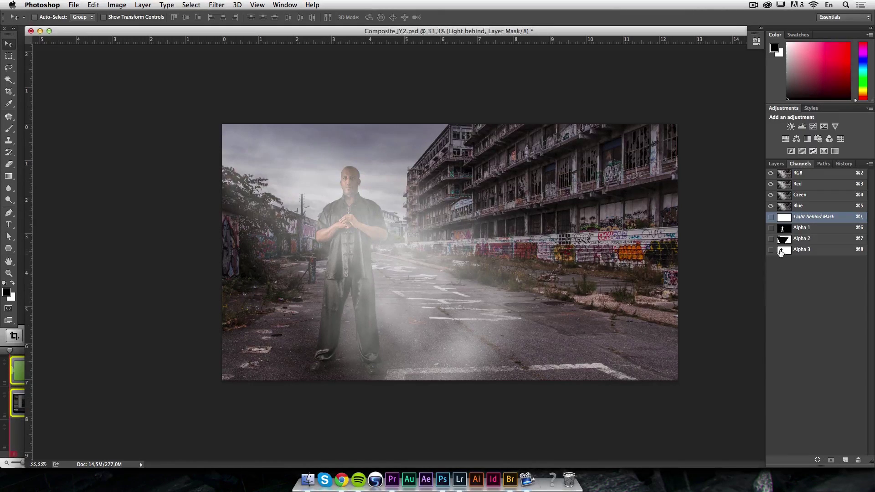
super+click(783, 250)
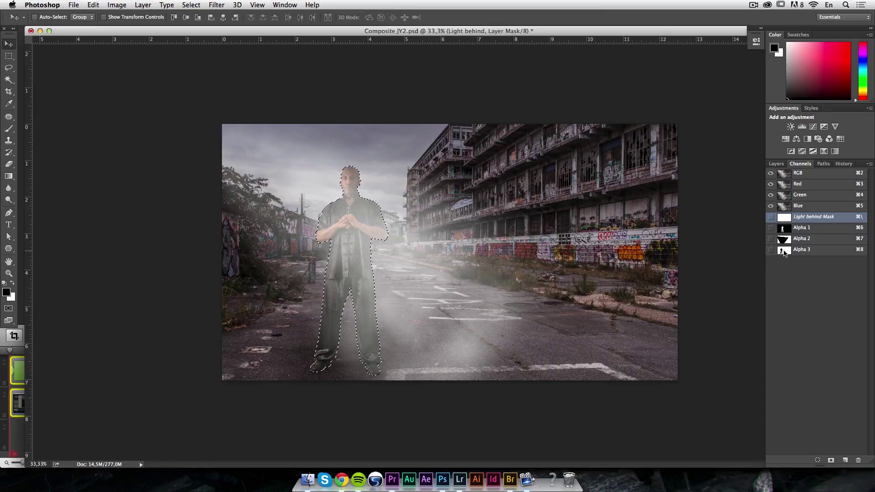
click(776, 163)
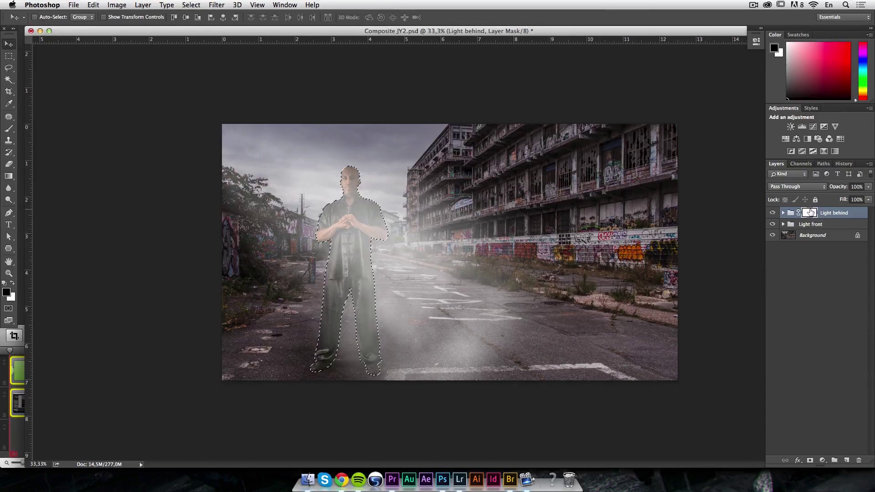
Fill the man's selection with black on the Light behind mask and deselect
click(93, 4)
click(113, 144)
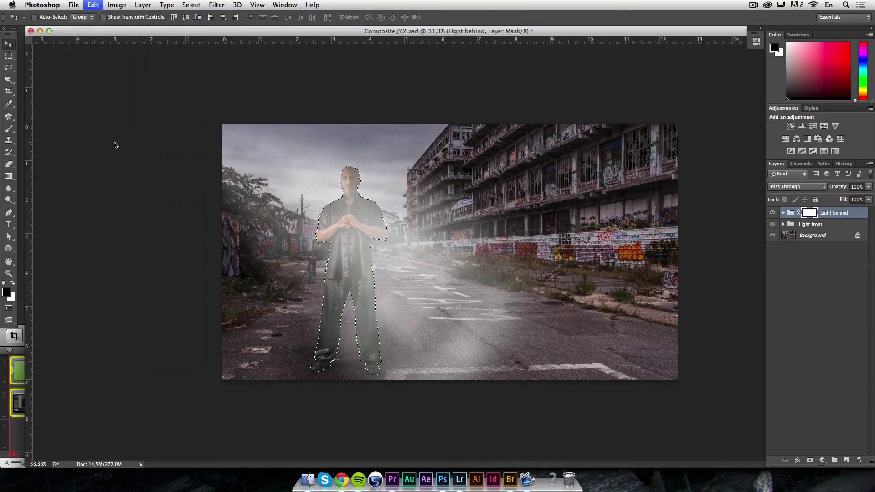
click(431, 187)
click(438, 171)
click(506, 181)
key(super+d)
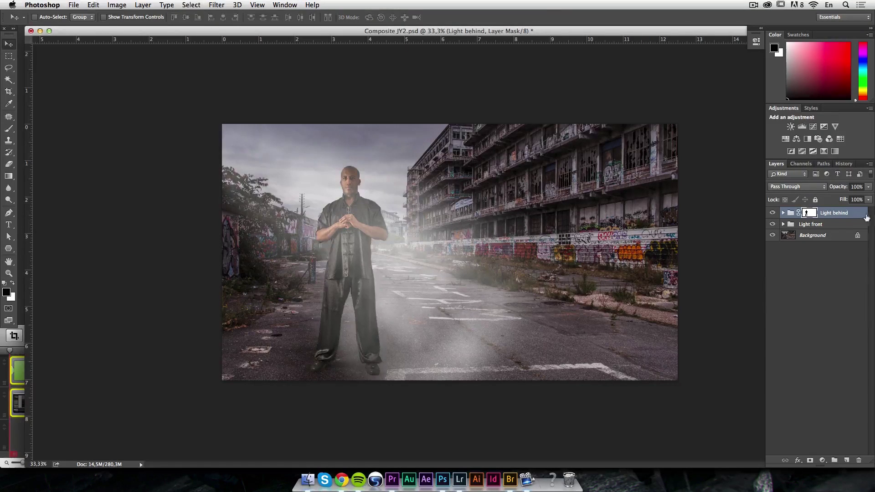
Compare the image with and without the Light behind and Light front groups by switching their visibility
click(772, 213)
click(772, 213)
click(772, 213)
click(772, 214)
click(772, 213)
click(773, 213)
click(773, 213)
click(773, 224)
click(772, 224)
click(772, 213)
click(772, 213)
click(773, 225)
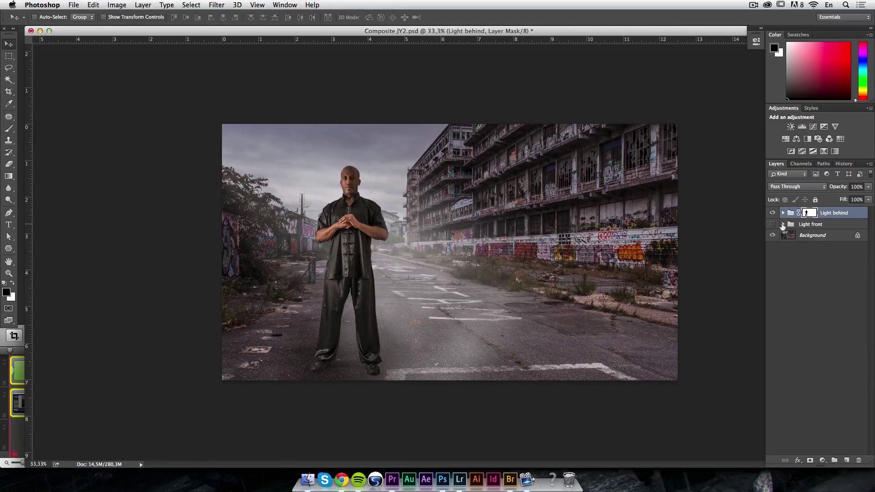
click(773, 224)
click(772, 224)
click(772, 224)
Lower the Light front group's opacity to 69% and check each light group's effect on the image
click(823, 225)
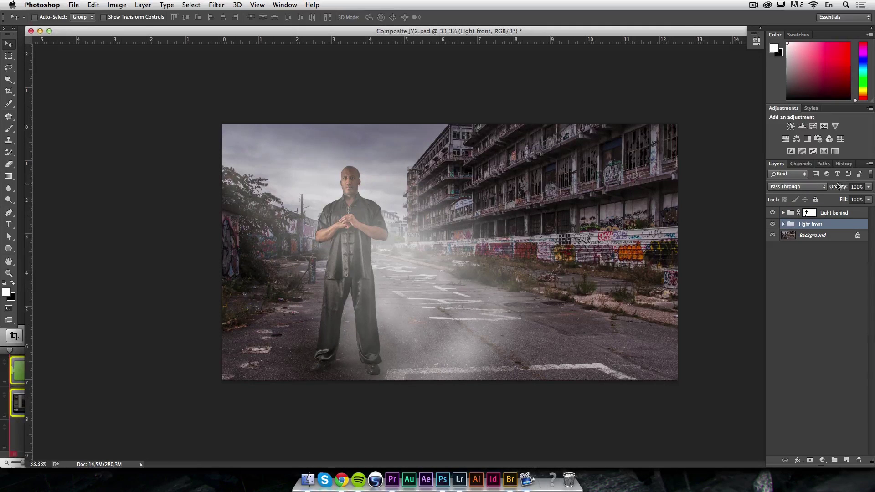
drag(840, 188, 790, 203)
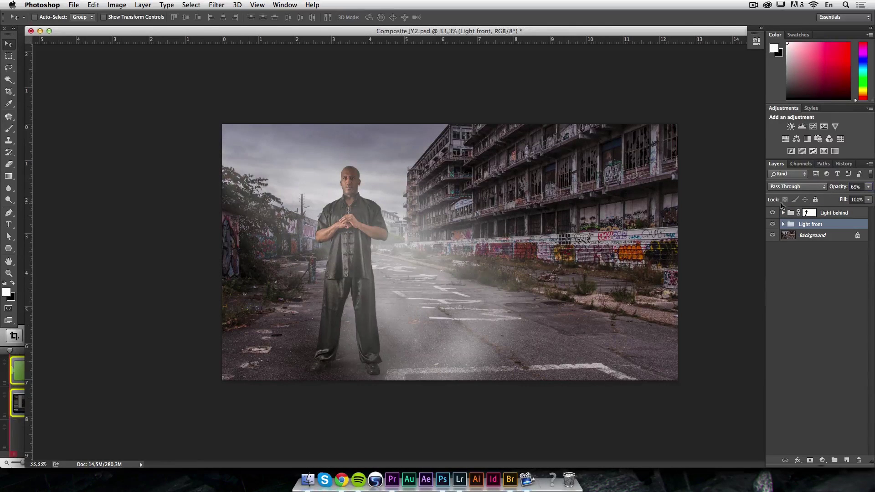
click(772, 213)
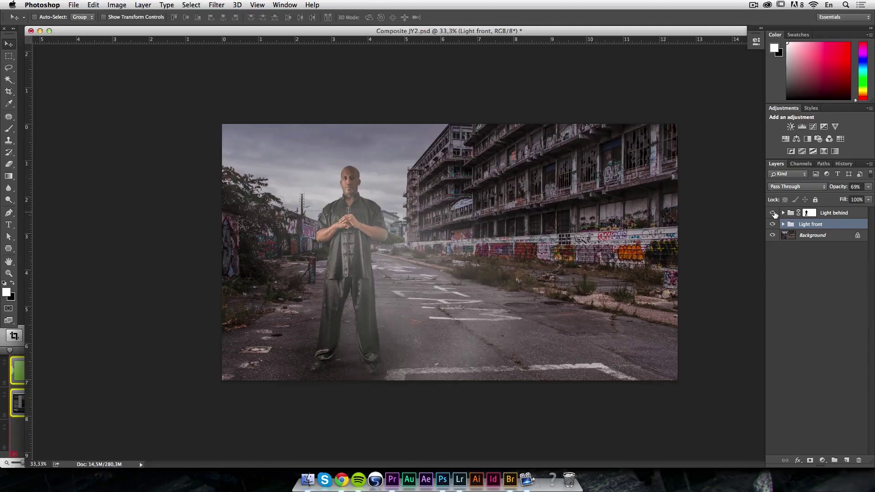
click(773, 213)
click(772, 224)
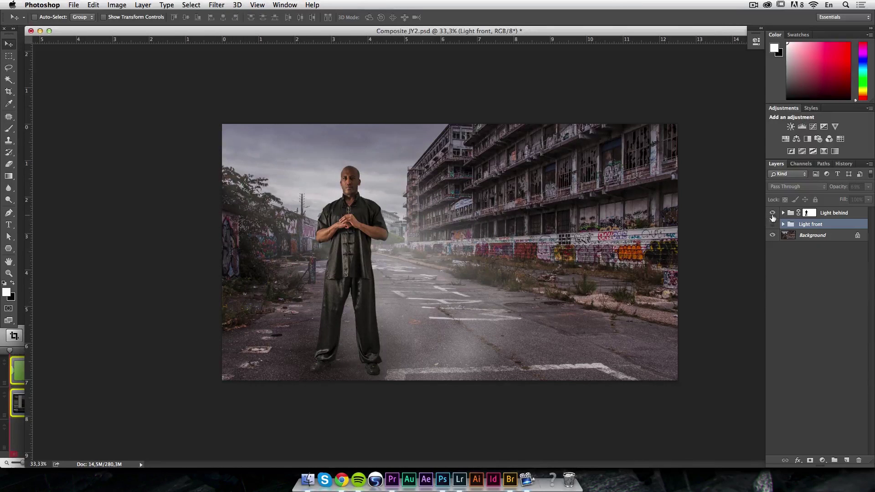
click(773, 224)
Stamp all visible layers into a new merged layer above the Light behind group and check it
click(841, 214)
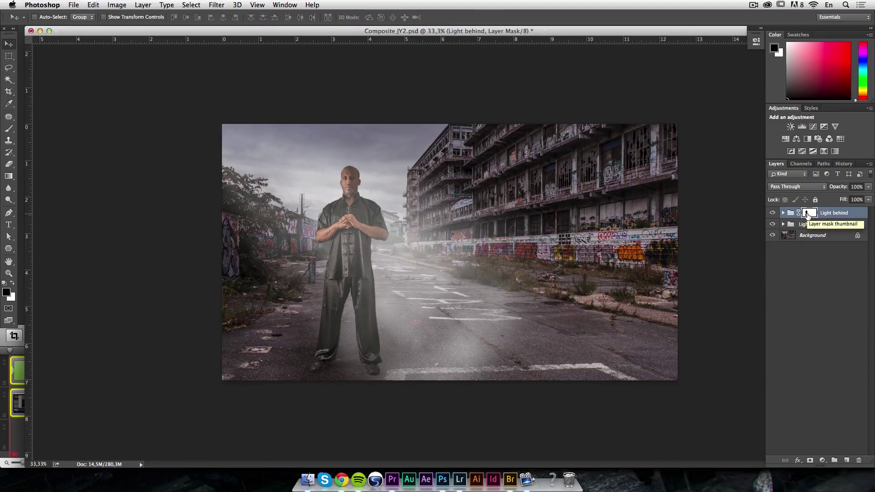
key(super+alt+shift+e)
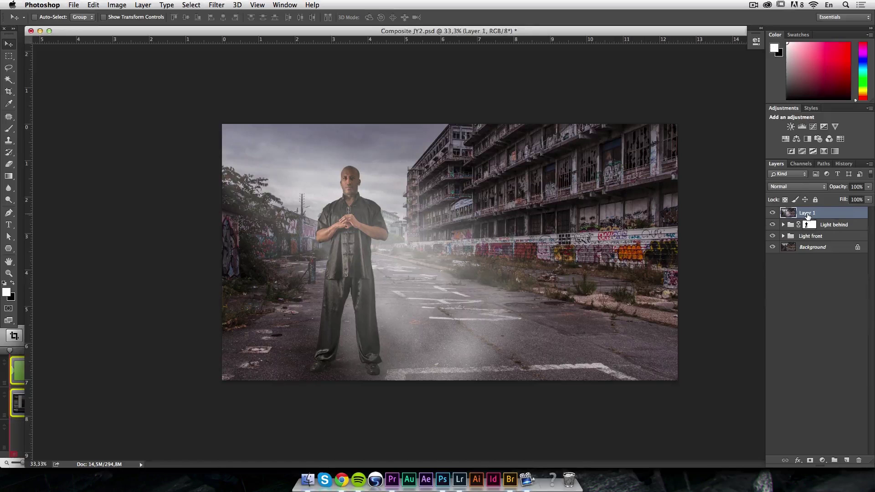
click(773, 214)
click(773, 213)
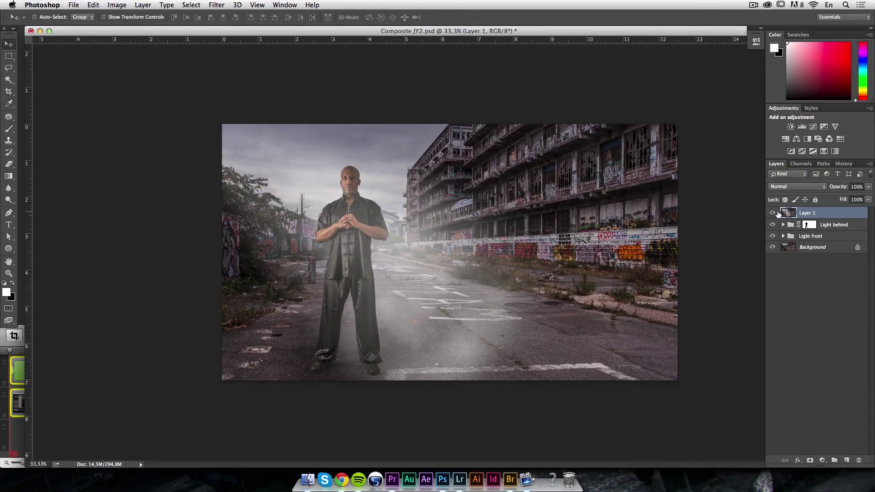
Apply Lighting Effects to the merged layer and angle its spot light to shine from the photo's upper-left corner
click(220, 7)
mouse_move(269, 157)
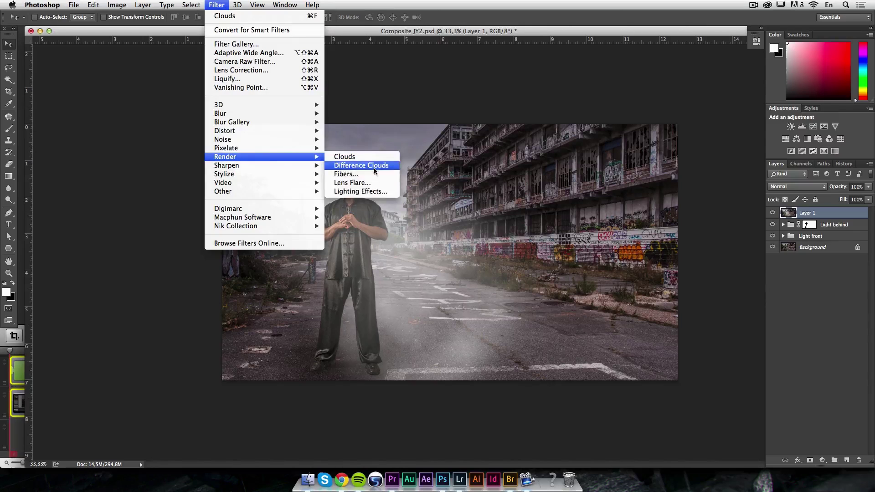
click(376, 191)
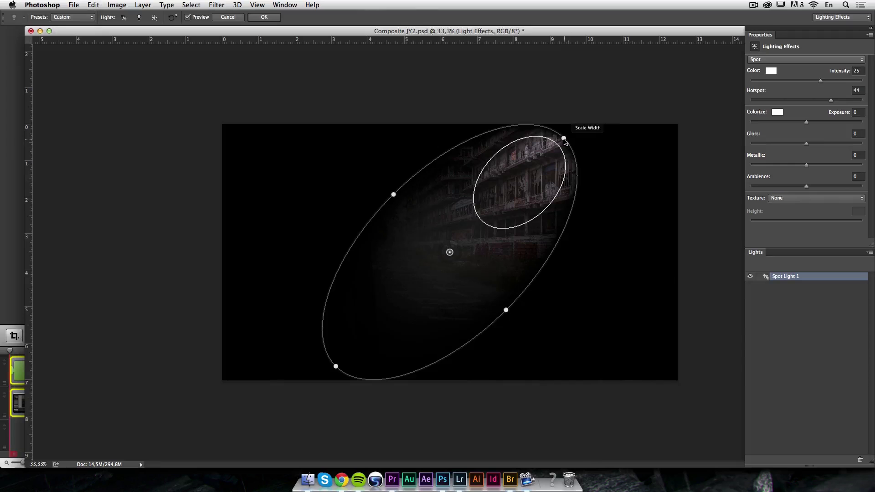
drag(565, 139, 550, 128)
drag(468, 115, 200, 121)
mouse_move(278, 162)
mouse_down()
mouse_move(292, 174)
mouse_move(272, 159)
mouse_up()
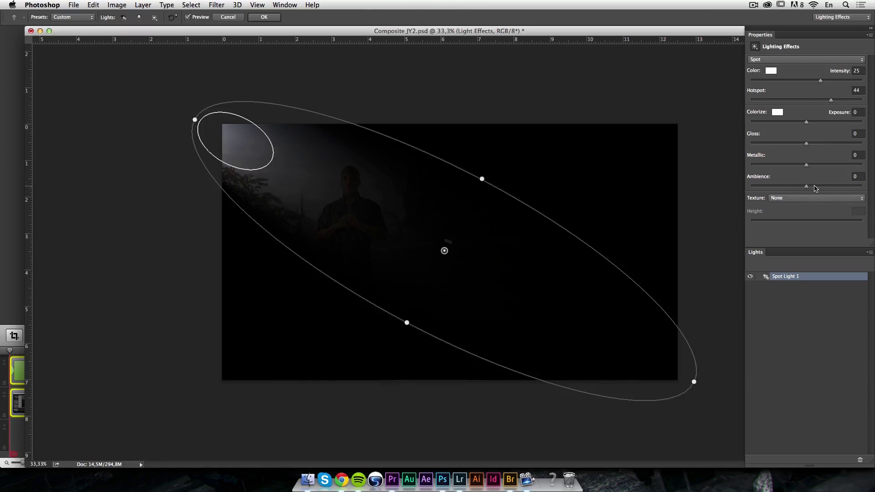
Move the first spot light slightly upward, and set its intensity to 58 and the ambience to 46
drag(806, 188, 828, 187)
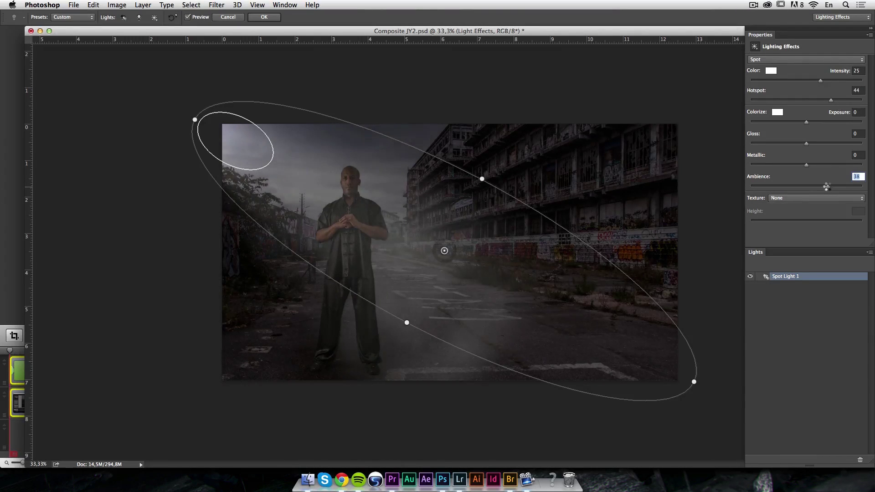
mouse_move(223, 134)
mouse_down()
mouse_move(238, 140)
mouse_move(227, 127)
mouse_up()
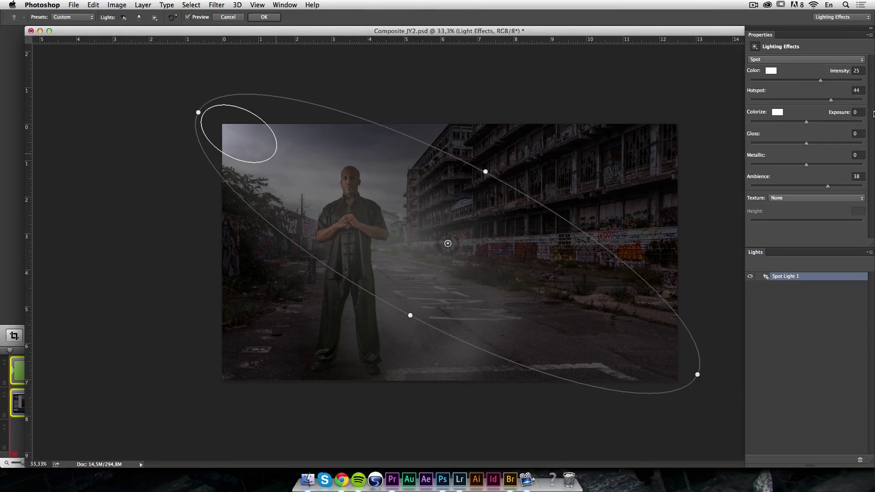
drag(820, 81, 840, 81)
drag(828, 188, 832, 187)
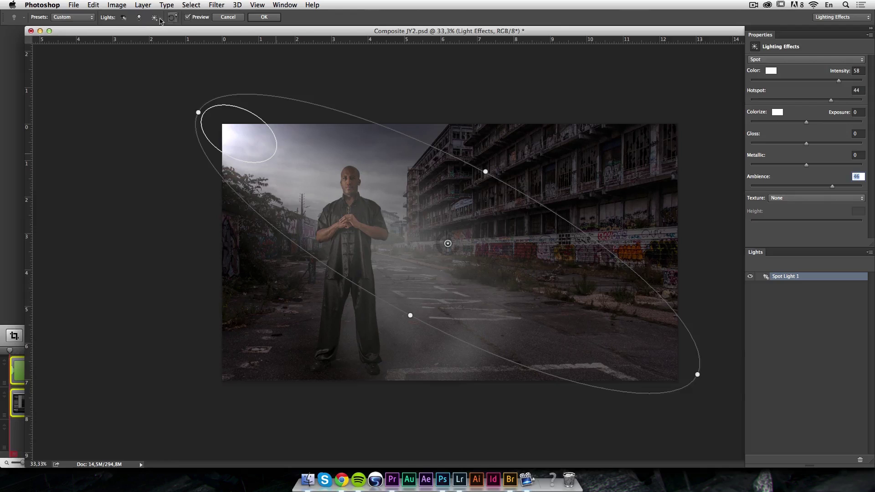
Add a second spot light shining from above the photo's upper-left sky and set its intensity to 44
click(123, 19)
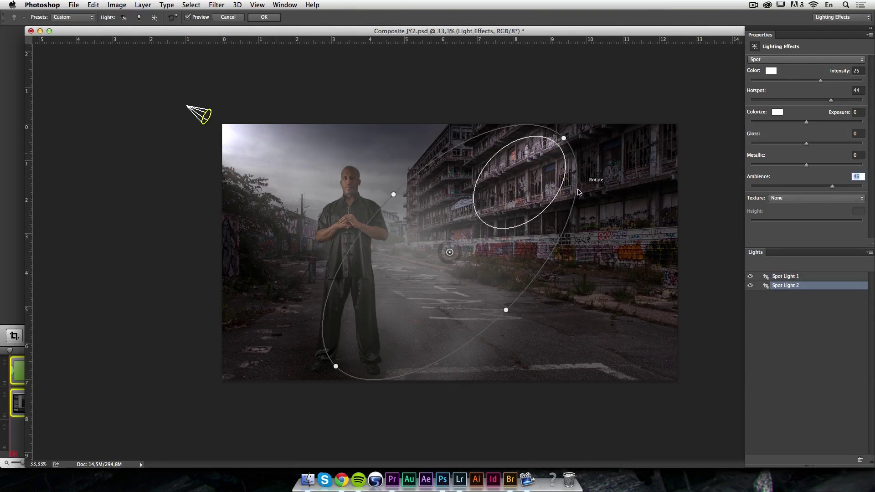
drag(563, 137, 269, 75)
drag(821, 81, 827, 84)
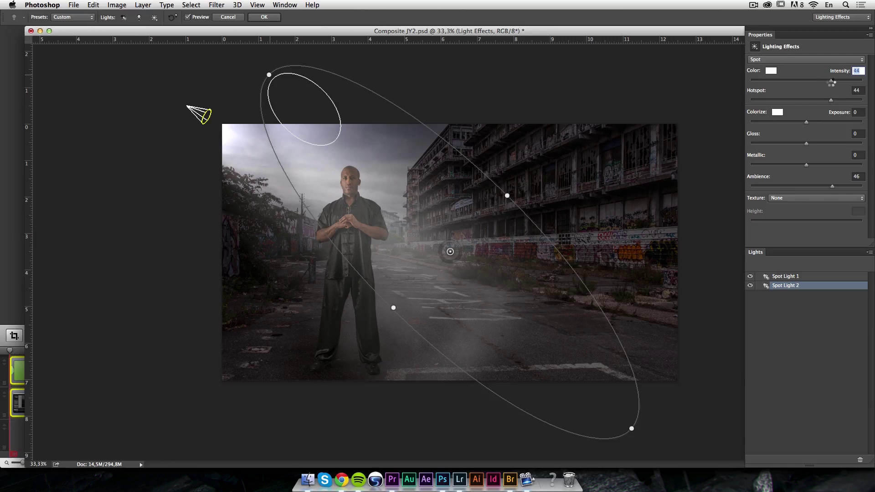
Add a third spot light shining from beyond the photo's left edge, with hotspot 82 and intensity 50
click(124, 19)
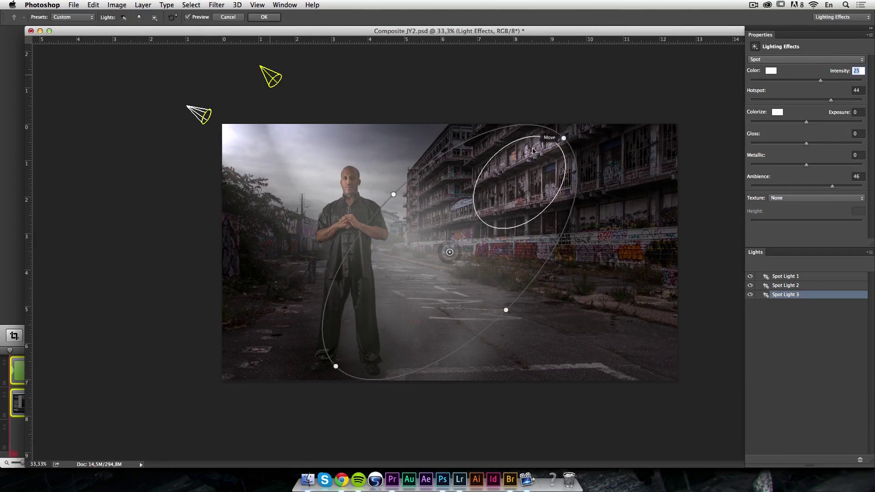
drag(564, 138, 145, 131)
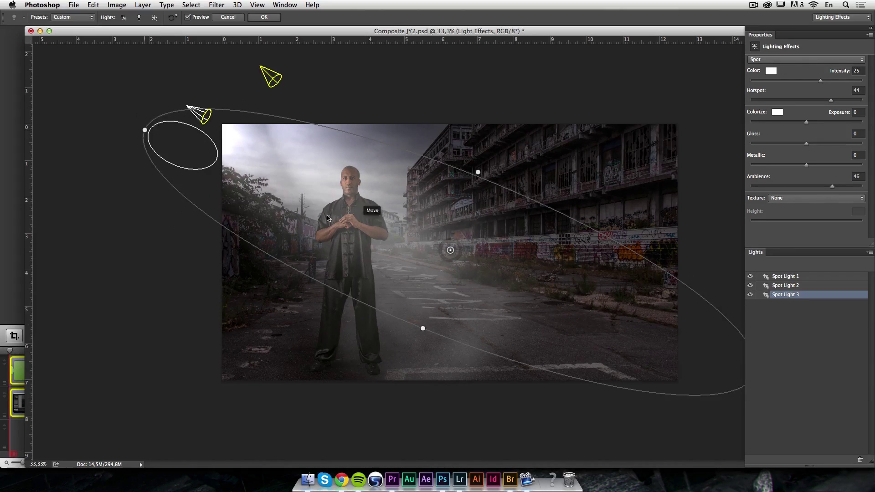
drag(214, 162, 296, 209)
drag(821, 80, 835, 81)
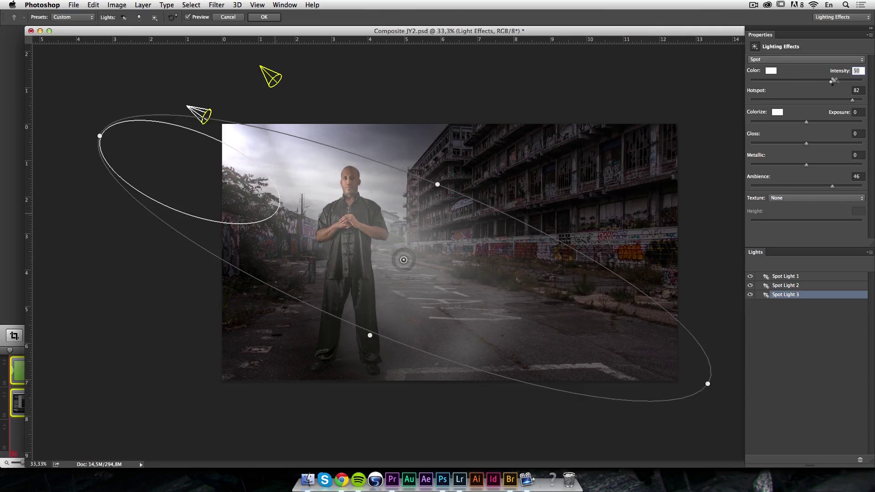
Rotate and reposition Spot Light 2 over the upper-left sky and enlarge its hotspot to 85
click(262, 84)
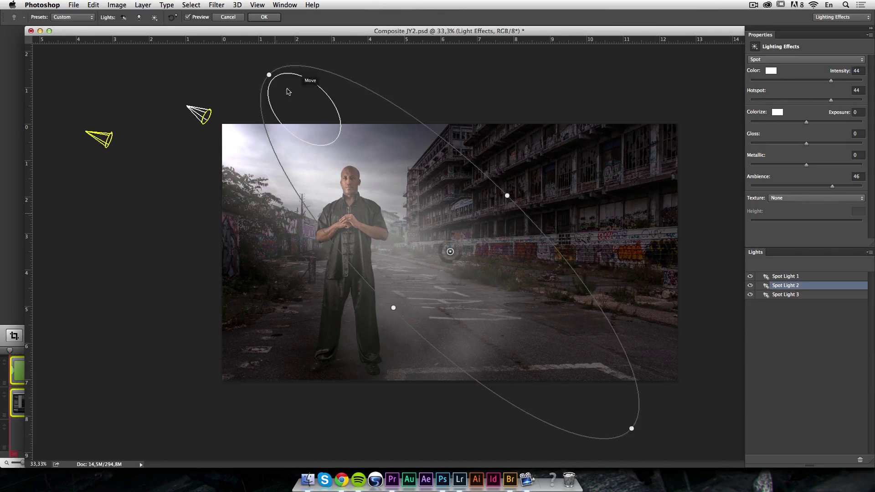
drag(291, 69, 167, 77)
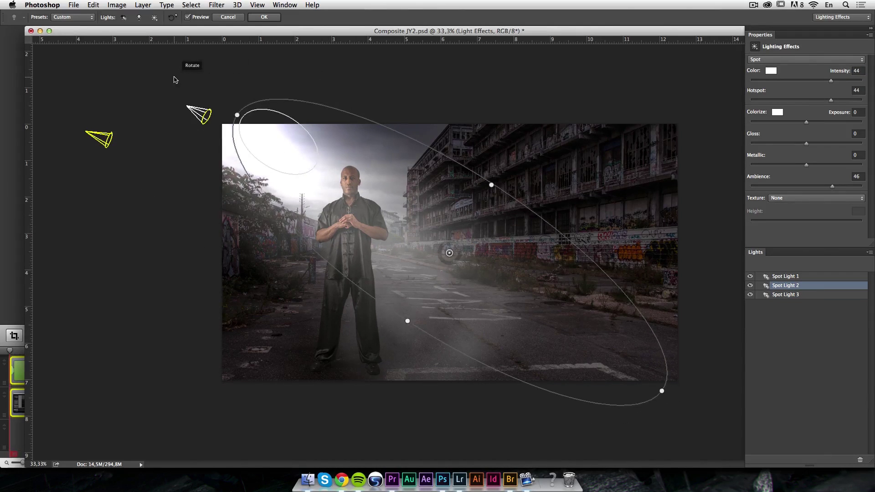
drag(313, 162, 313, 196)
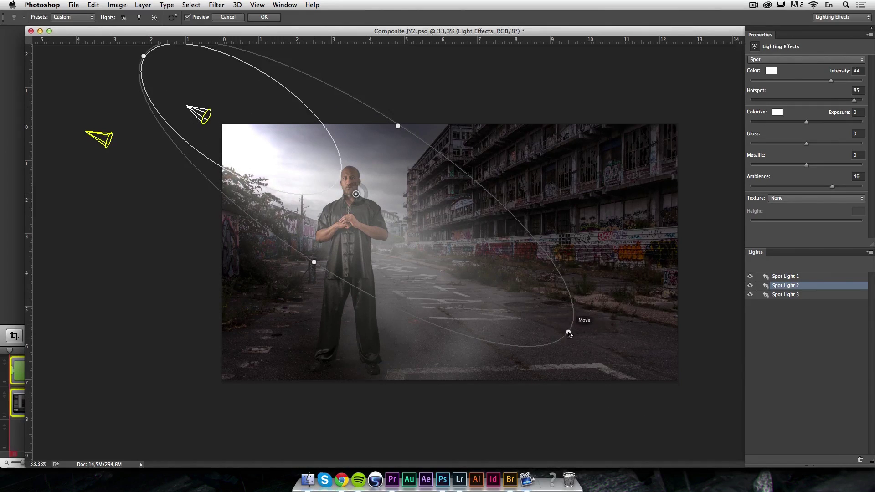
drag(570, 334, 596, 355)
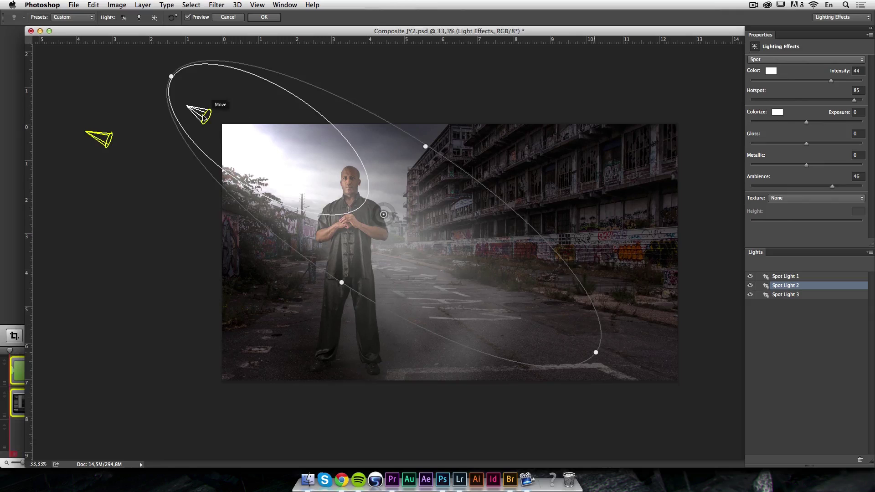
Enlarge Spot Light 3's hotspot to 89 and set its intensity to 54
click(196, 113)
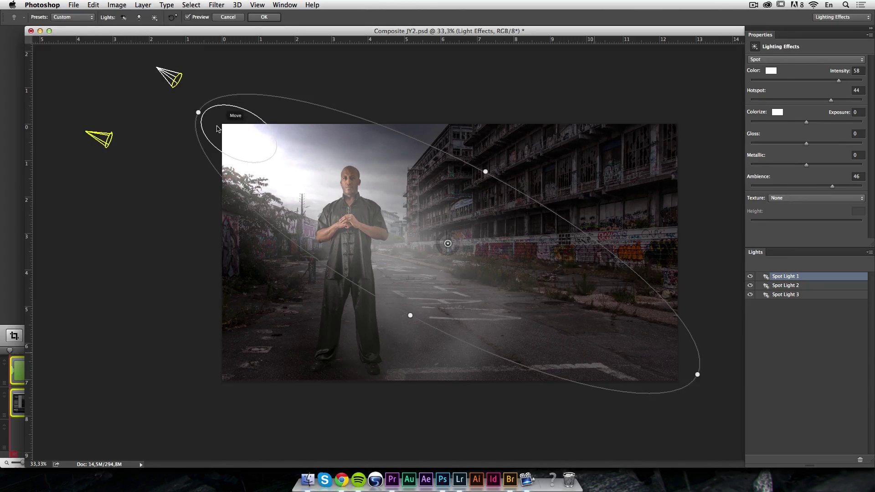
click(174, 74)
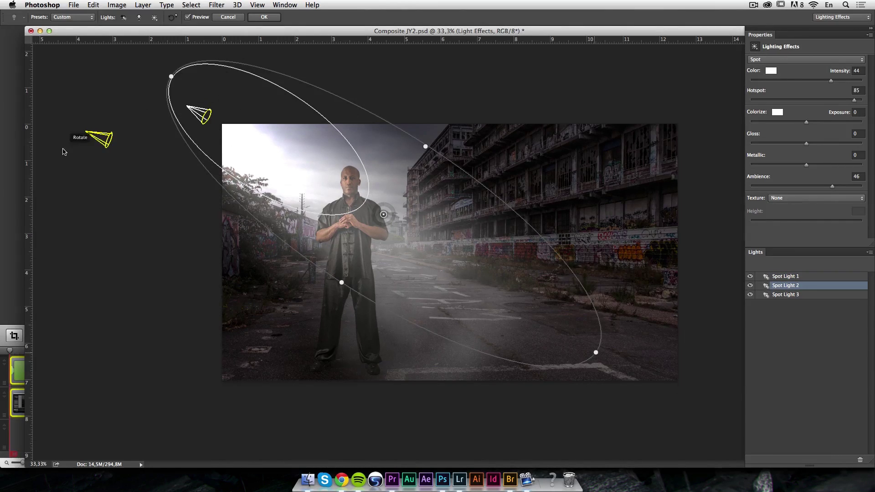
click(98, 138)
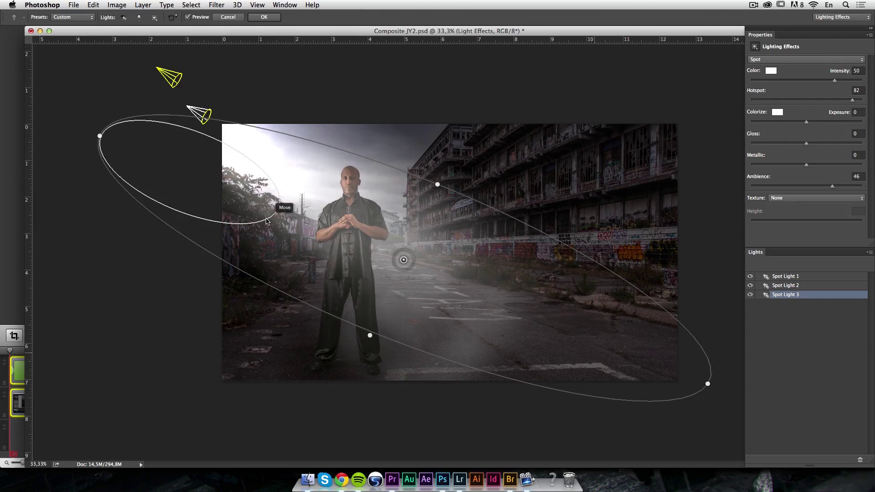
drag(278, 217, 343, 230)
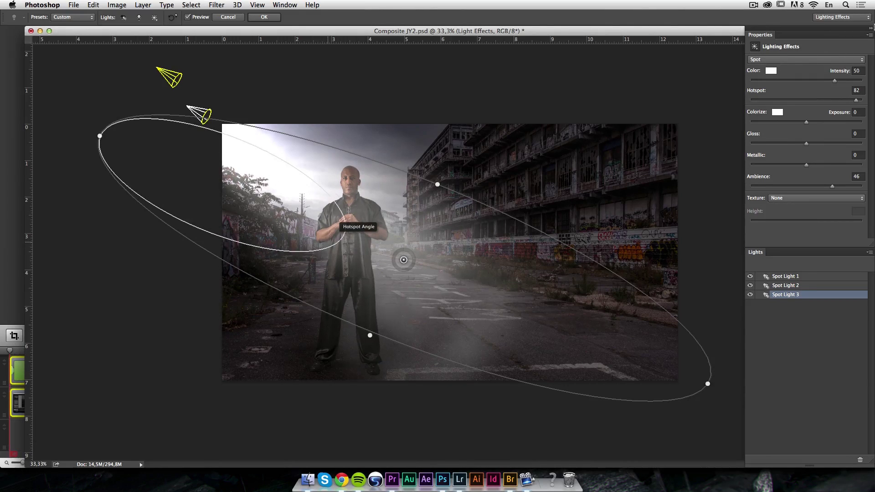
mouse_move(835, 81)
mouse_down()
mouse_move(825, 81)
mouse_move(836, 82)
mouse_up()
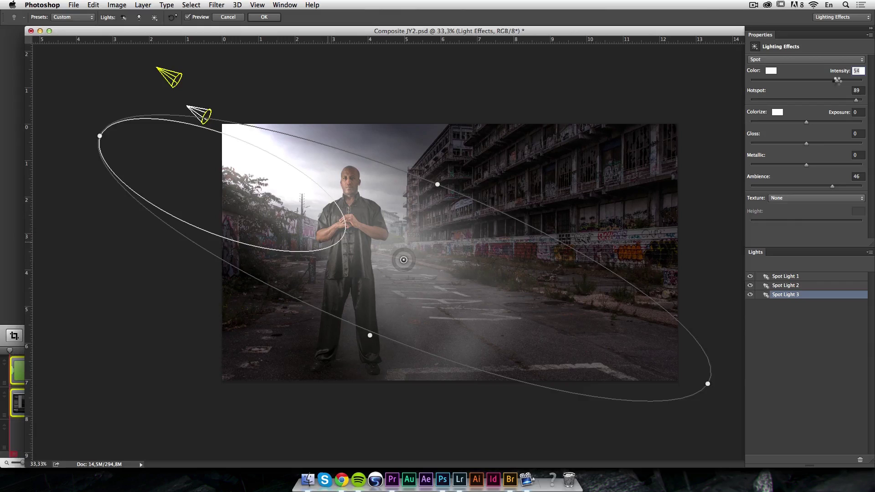
Set Spot Light 2's intensity to 32 and the ambience to 60, and apply the Lighting Effects filter
click(170, 77)
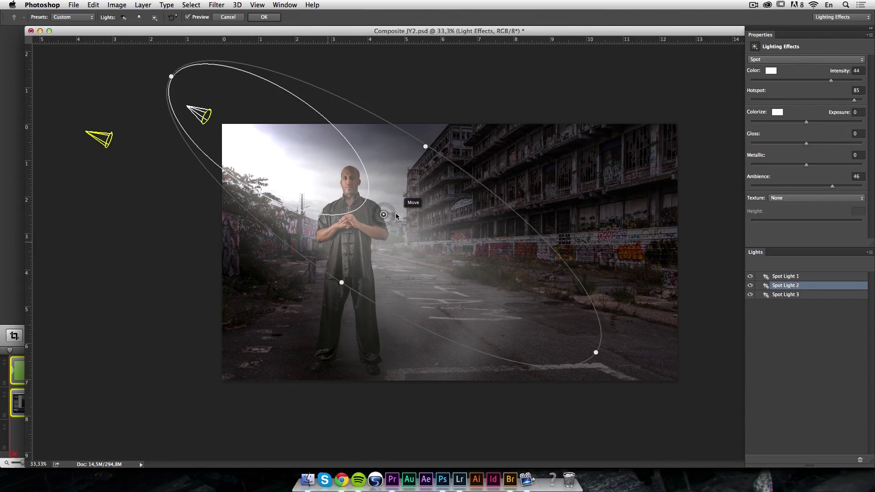
drag(395, 217, 394, 210)
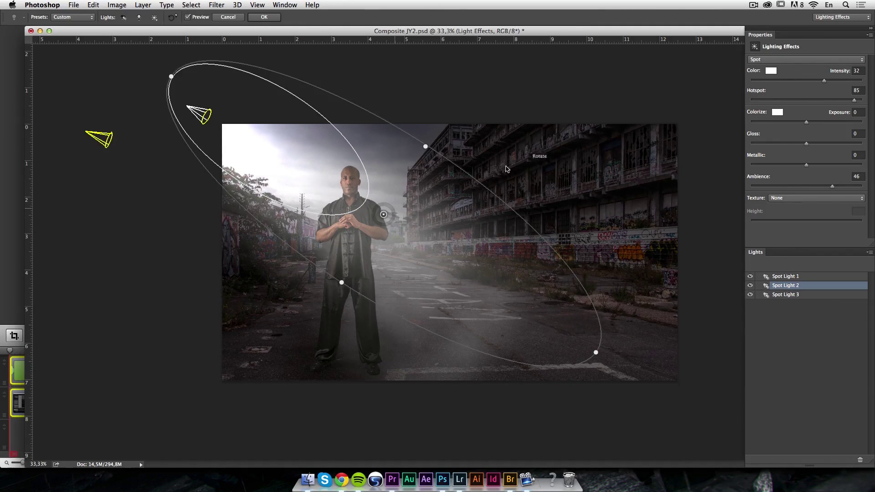
drag(832, 186, 841, 187)
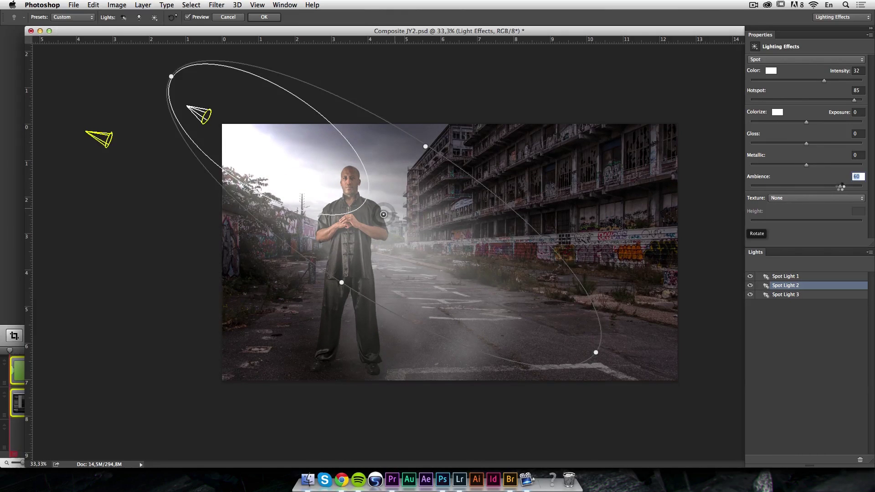
click(265, 19)
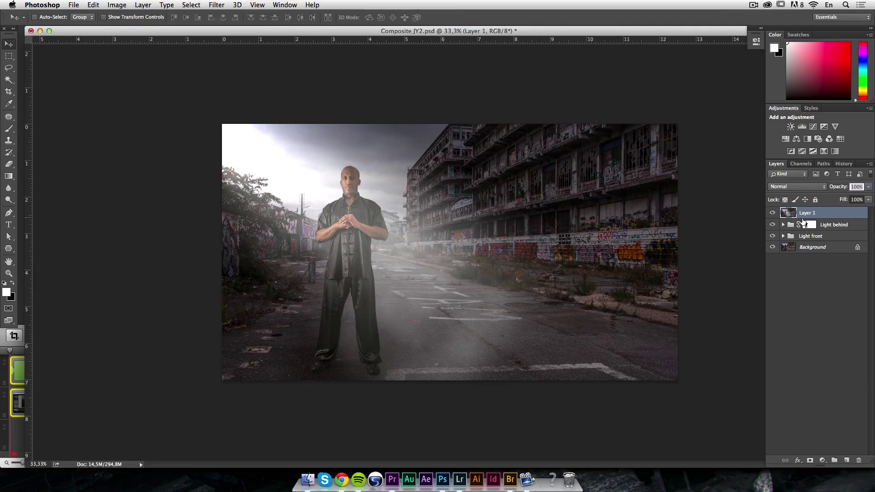
Compare the image with and without the relit Layer 1, and set that layer's opacity to 97%
click(772, 213)
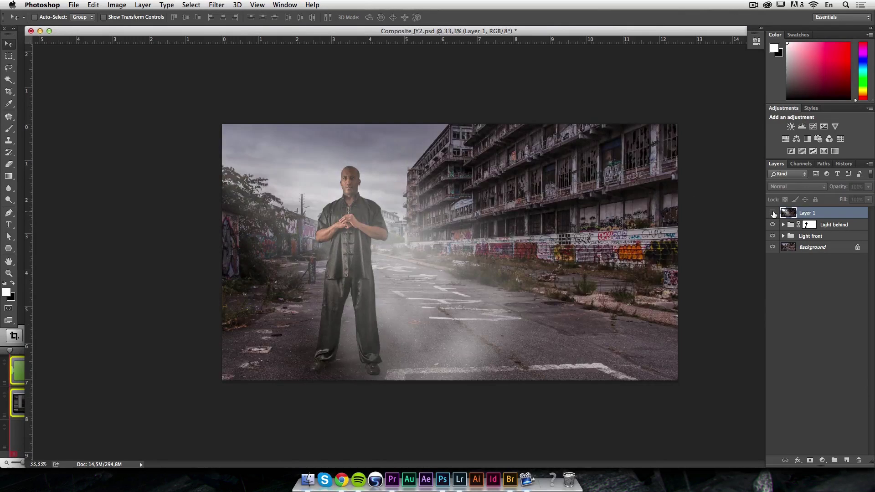
click(772, 213)
click(773, 213)
click(772, 213)
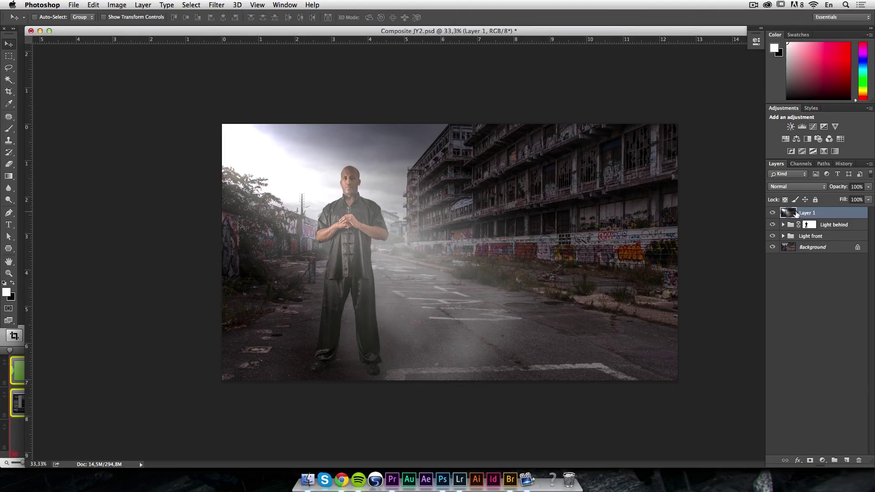
mouse_move(841, 188)
mouse_down()
mouse_move(833, 190)
mouse_move(841, 191)
mouse_up()
Compare the Background alone with the full composite by isolating it and restoring the other layers several times
alt+click(772, 248)
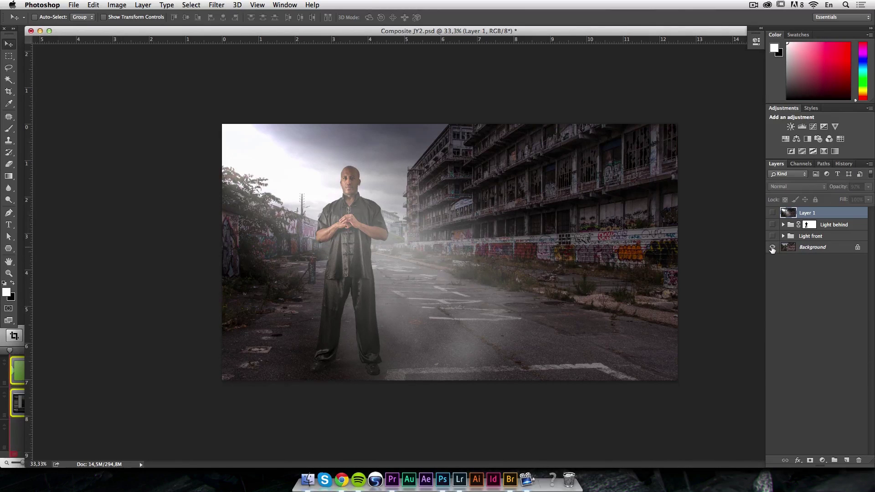
alt+click(773, 248)
alt+click(773, 248)
alt+click(773, 248)
alt+click(773, 249)
alt+click(773, 248)
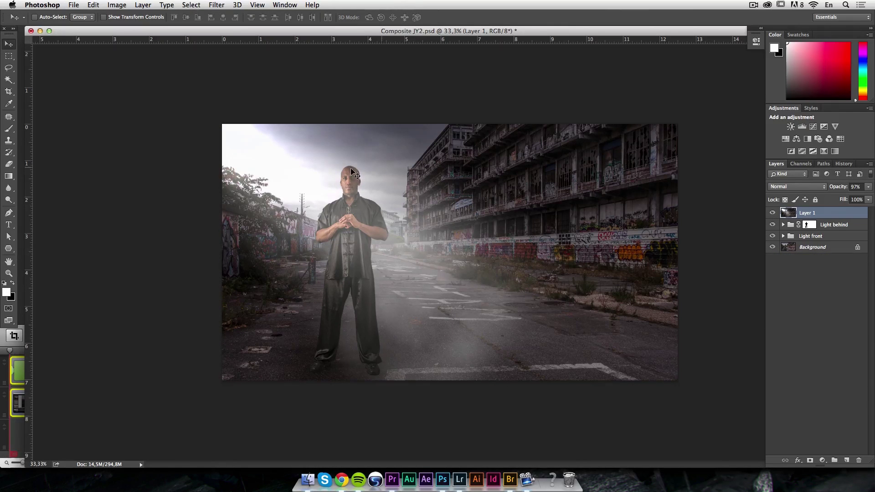
Add a new top layer in Overlay mode and set up a 750 px brush at 12% opacity
click(845, 461)
click(800, 186)
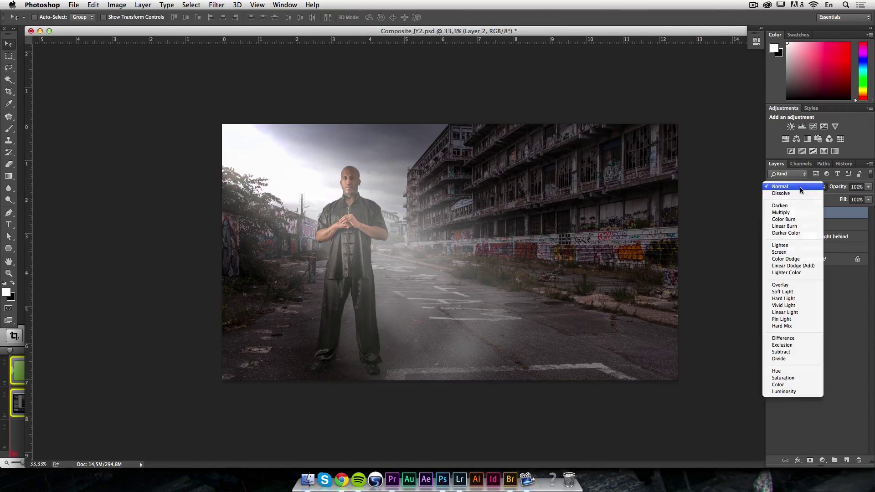
click(808, 286)
key(b)
drag(517, 203, 468, 195)
drag(159, 21, 149, 20)
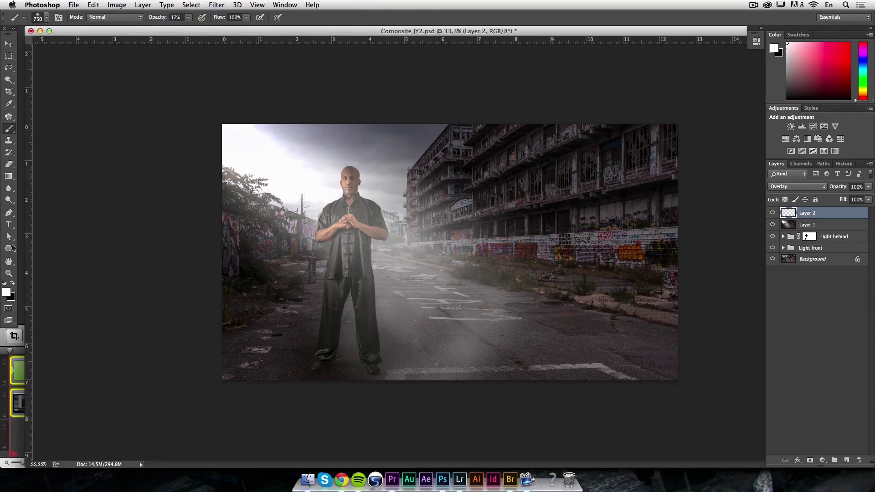
On the Overlay layer, paint black over the foreground ground and upper building, and white over the facade and graffiti wall
mouse_move(313, 338)
mouse_down()
mouse_move(415, 330)
mouse_move(322, 275)
mouse_move(333, 288)
mouse_move(312, 284)
mouse_move(345, 294)
mouse_move(358, 326)
mouse_move(329, 242)
mouse_move(337, 208)
mouse_move(318, 316)
mouse_move(330, 291)
mouse_move(343, 316)
mouse_up()
click(12, 283)
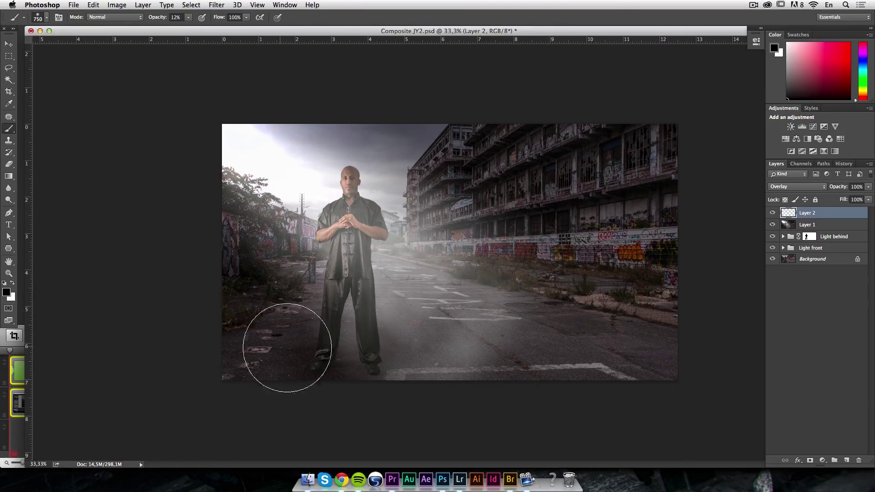
mouse_move(361, 356)
mouse_down()
mouse_move(510, 381)
mouse_move(508, 358)
mouse_move(541, 260)
mouse_move(633, 365)
mouse_move(631, 278)
mouse_move(654, 328)
mouse_move(629, 140)
mouse_move(631, 156)
mouse_move(536, 174)
mouse_up()
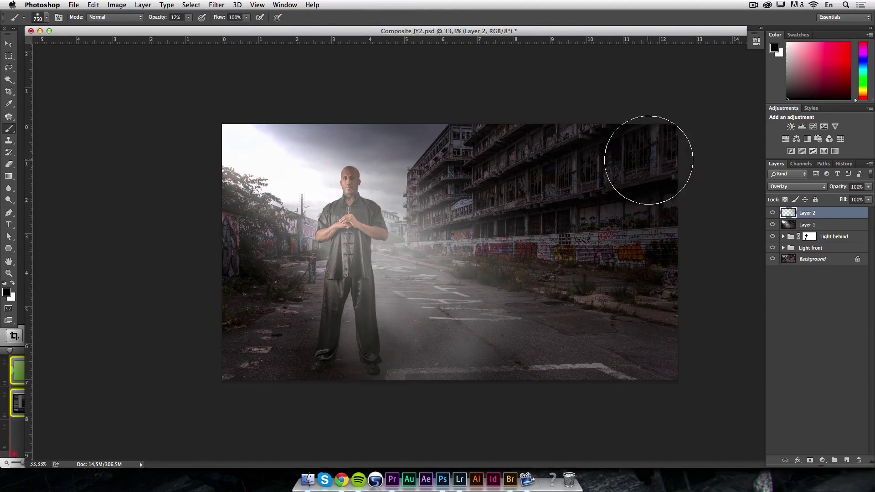
key(x)
mouse_move(468, 167)
mouse_down()
mouse_move(504, 218)
mouse_move(439, 152)
mouse_move(519, 250)
mouse_move(512, 262)
mouse_up()
Compare the image with and without the painted Overlay layer, and against the Background alone
click(772, 213)
click(773, 212)
click(772, 213)
click(772, 213)
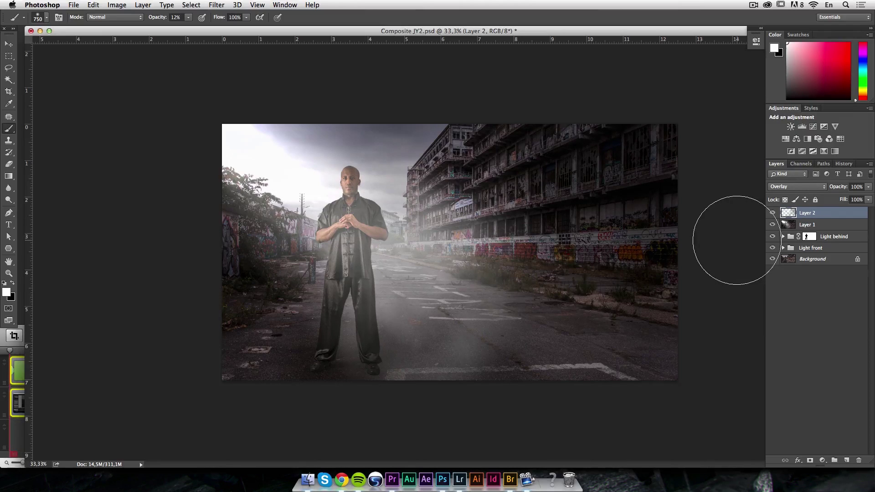
click(772, 212)
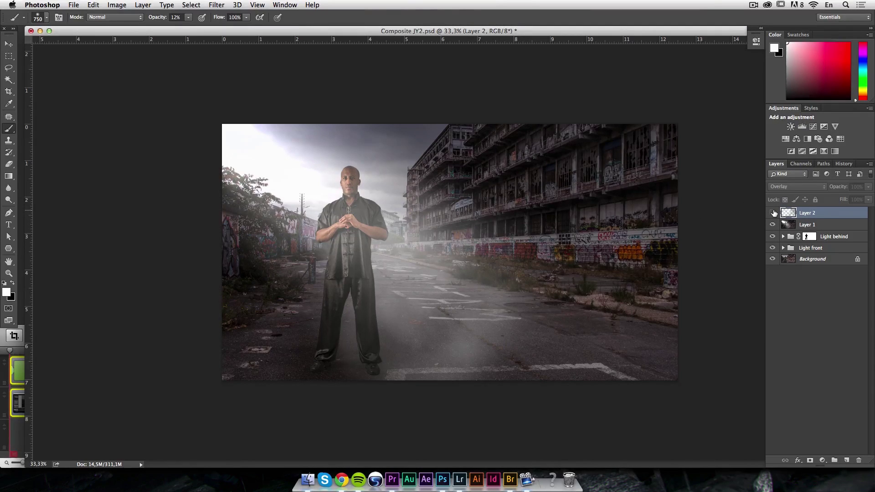
click(772, 212)
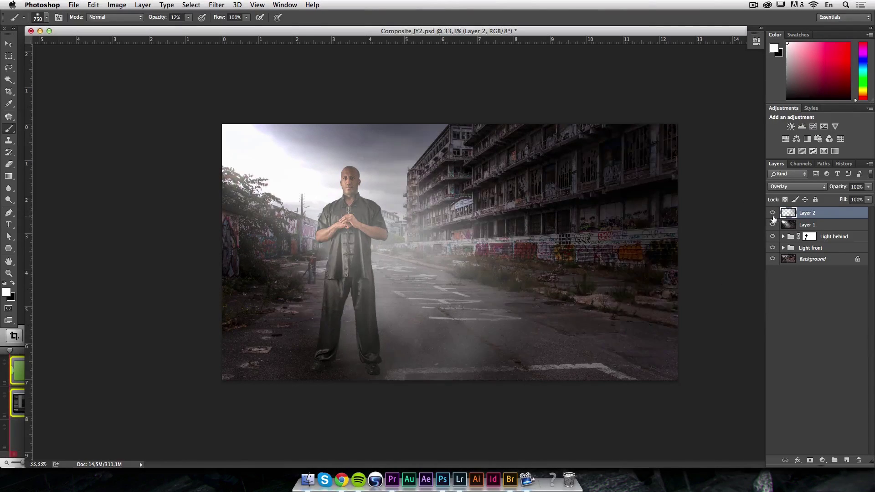
alt+click(773, 261)
alt+click(773, 262)
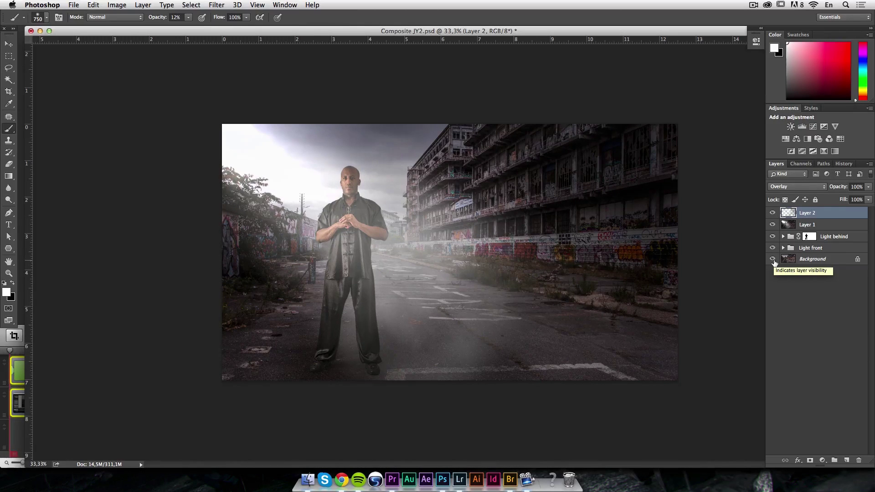
Group Layer 2, Layer 1, Light behind and Light front together, and preview the group on and off at 100% opacity
shift+click(835, 251)
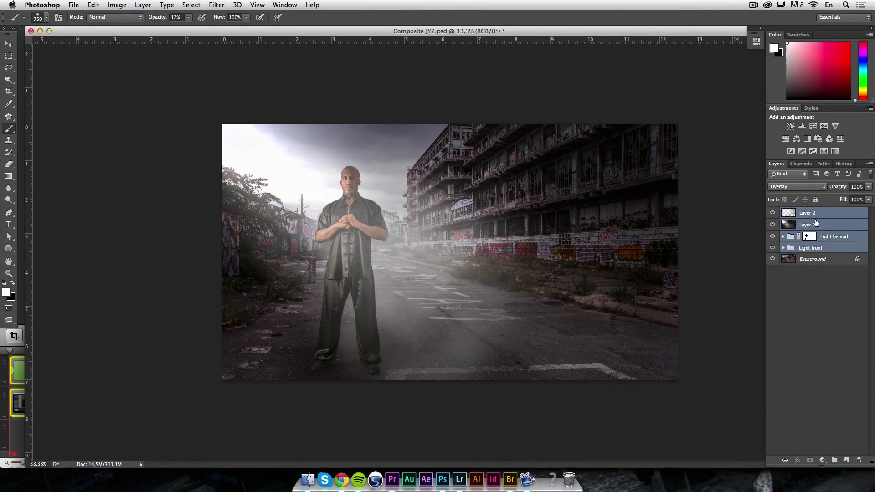
key(super+g)
click(772, 213)
click(772, 213)
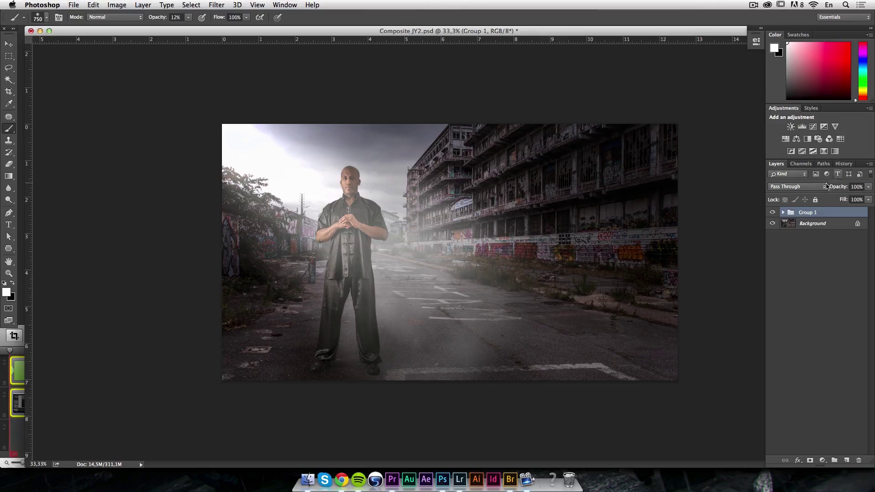
drag(836, 187, 872, 186)
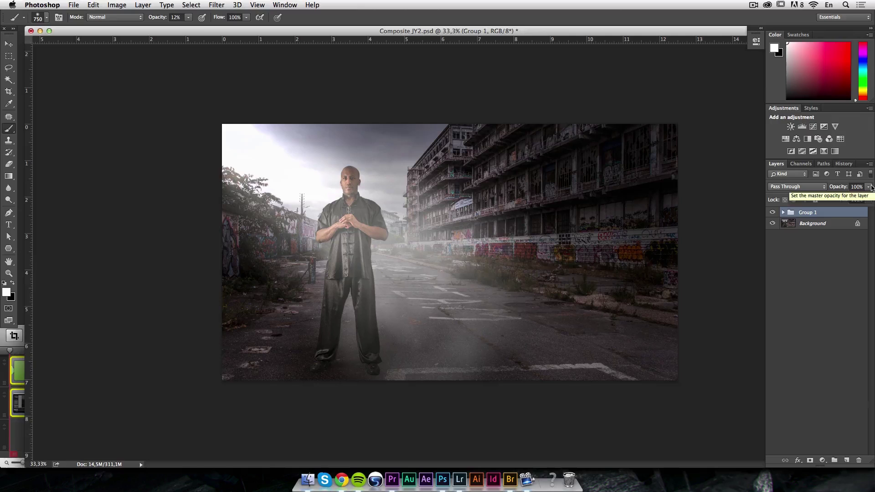
Examine the effect of the Light front group and Layer 1 inside Group 1, leaving both shown and the group collapsed
click(784, 212)
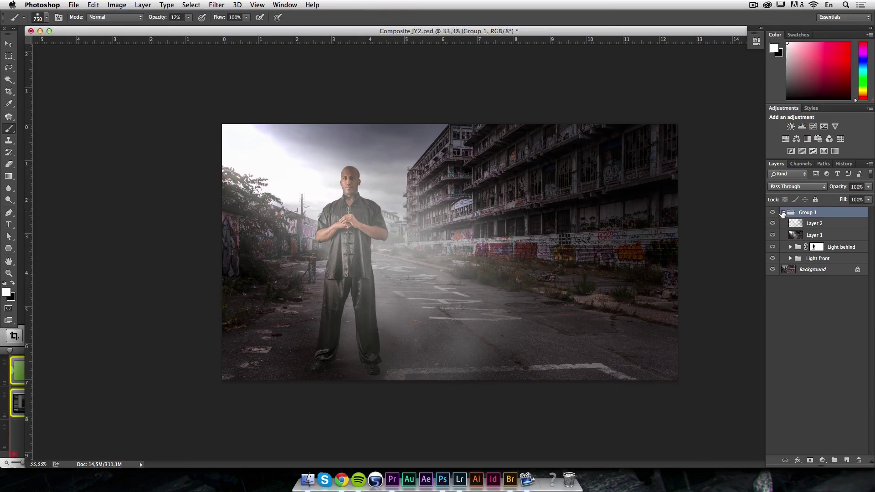
click(842, 259)
click(771, 259)
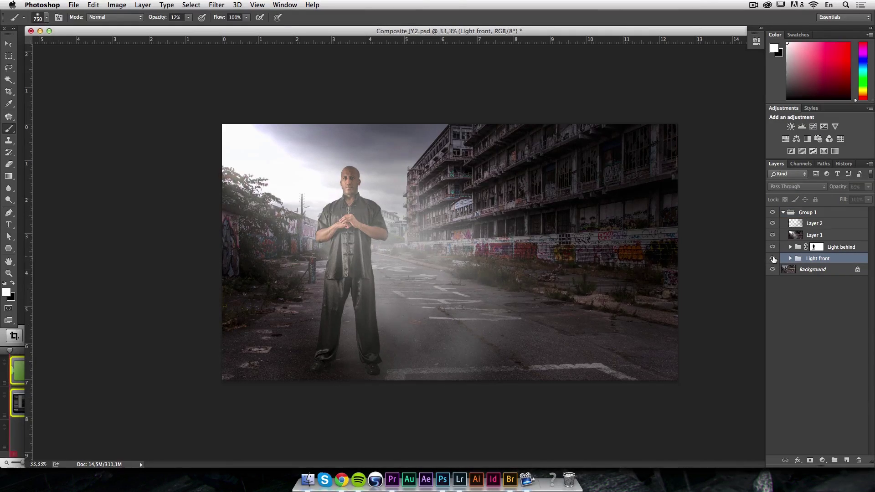
click(830, 236)
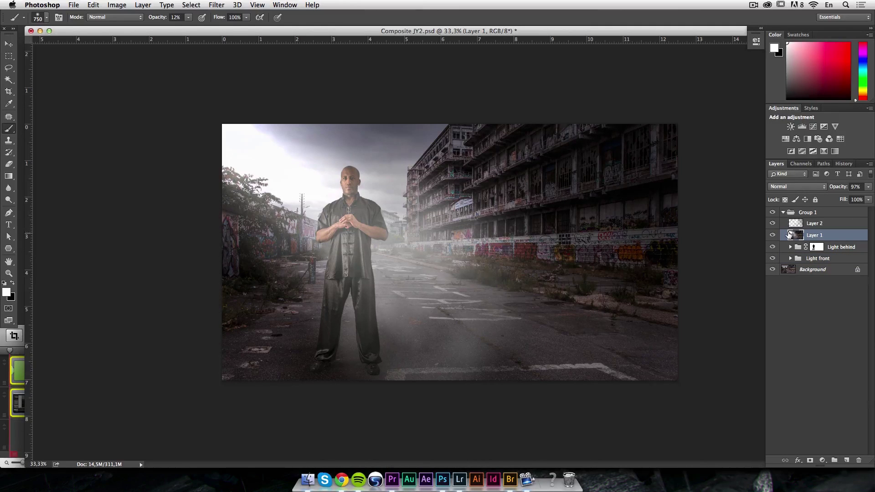
click(772, 235)
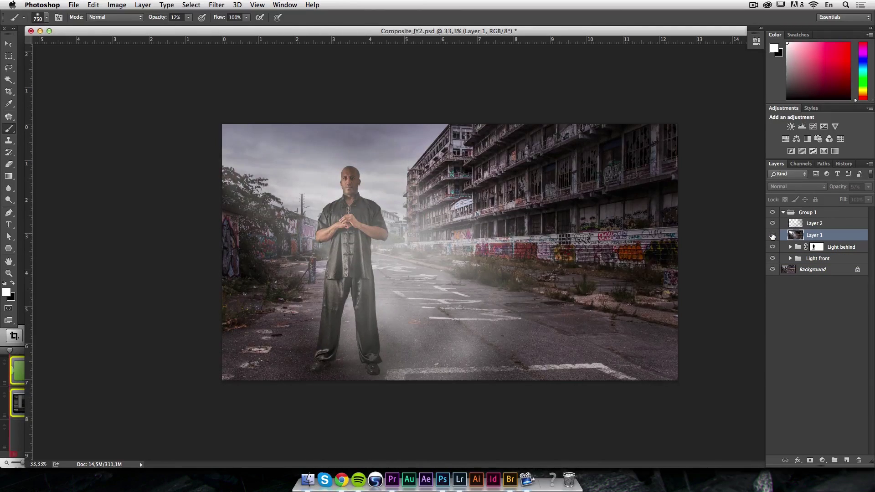
click(773, 235)
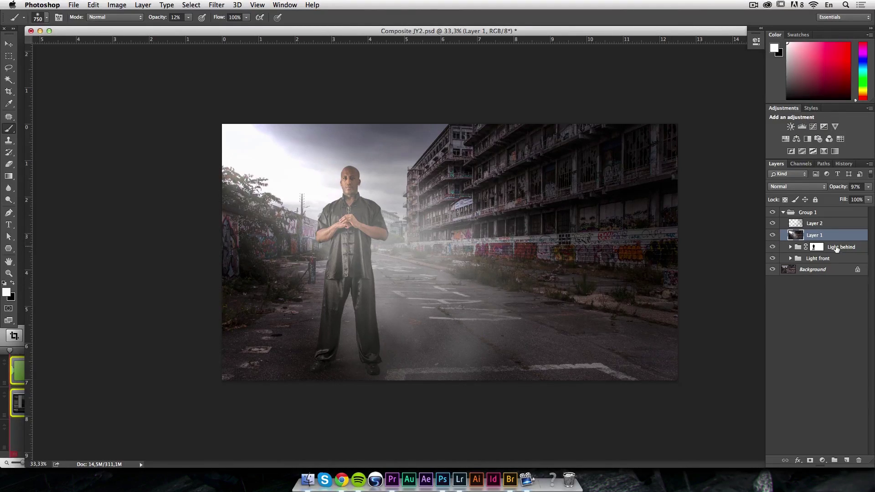
click(782, 212)
Compare the image with and without Group 1, and lower the group's opacity to 75%
click(775, 212)
click(773, 212)
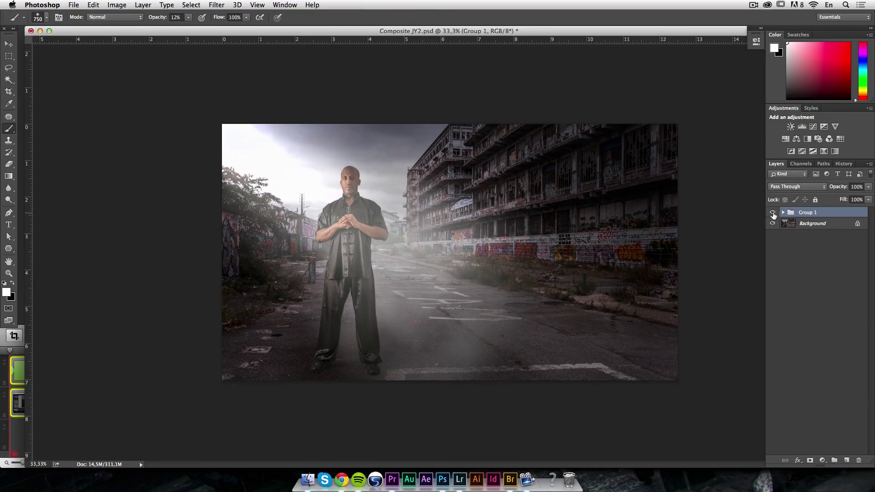
click(773, 212)
click(772, 213)
drag(841, 189, 831, 189)
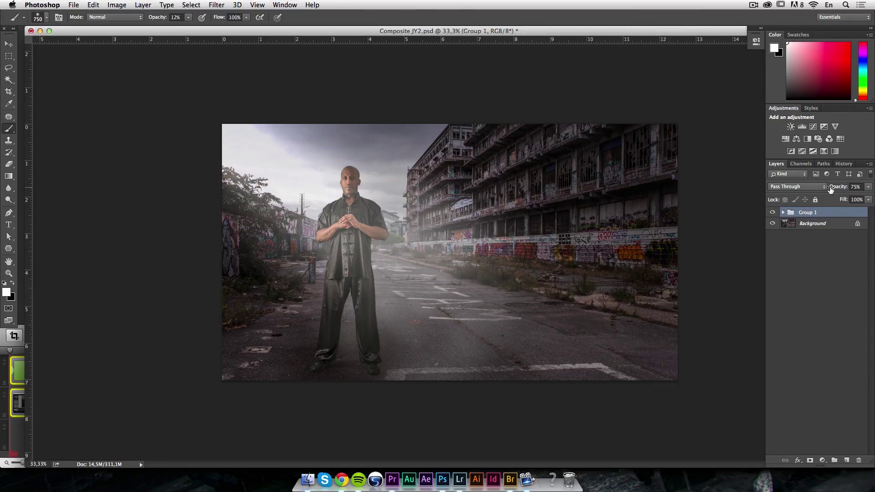